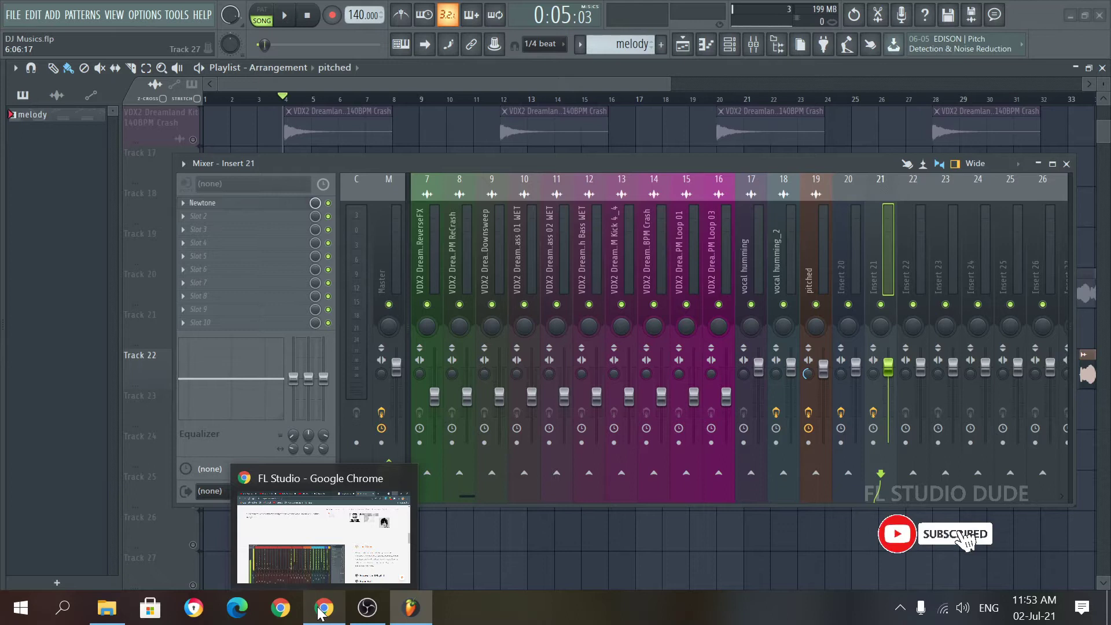
Step: Switch to Chrome and look over the FL Studio overview page on image-line.com
click(320, 612)
scroll(503, 312, up, 10)
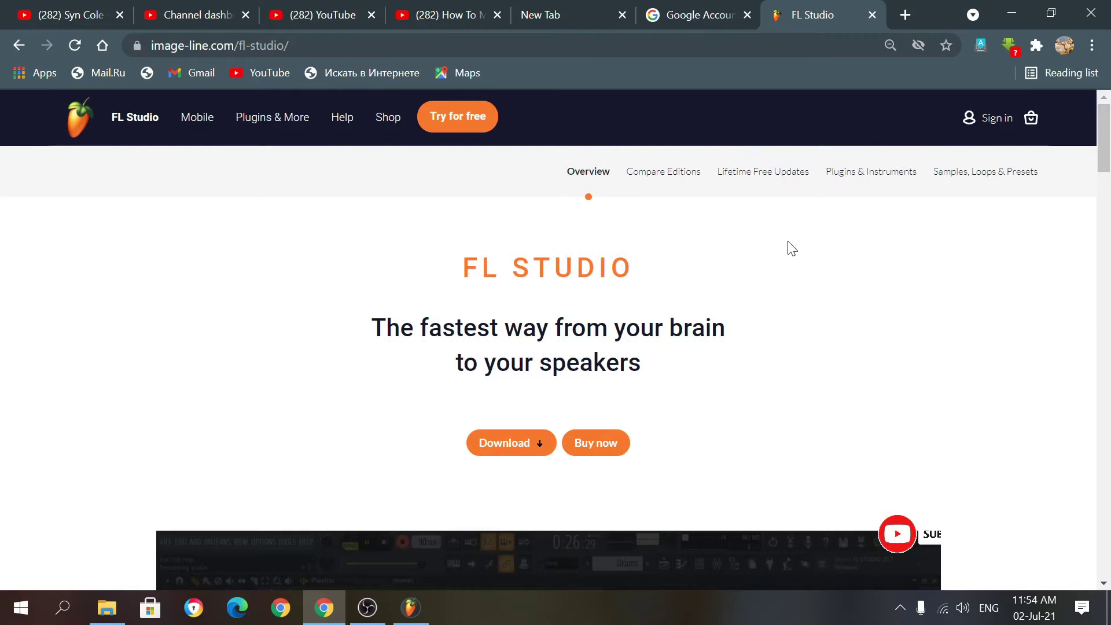
scroll(788, 241, down, 5)
scroll(788, 241, down, 6)
scroll(789, 249, down, 5)
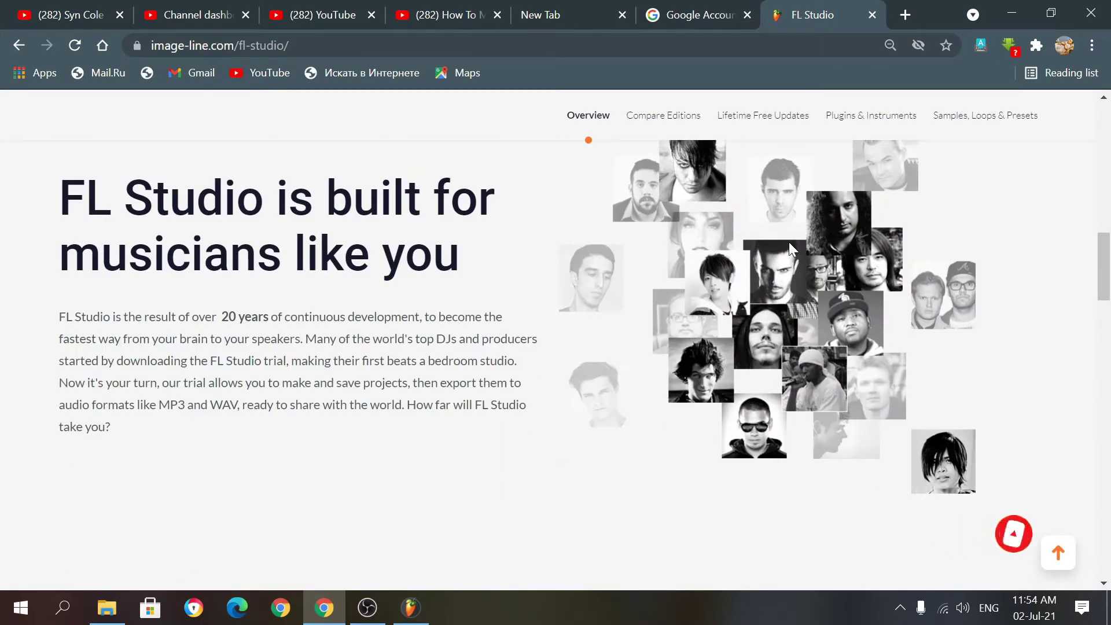
scroll(788, 242, up, 6)
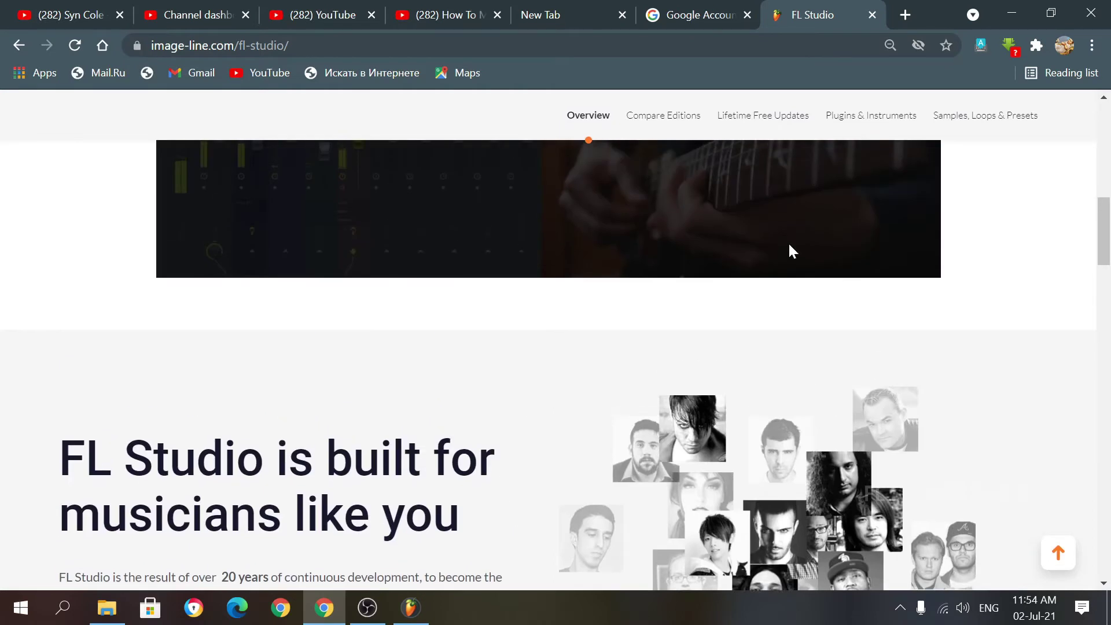
scroll(671, 254, up, 5)
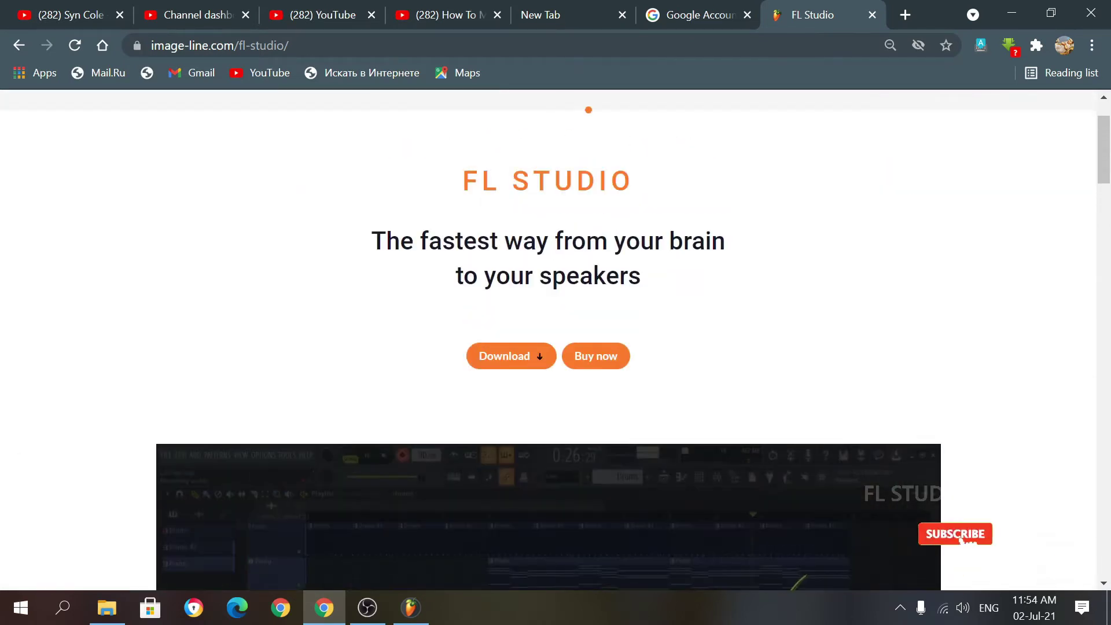
scroll(671, 255, up, 2)
Step: Open the Compare Editions page for FL Studio and look at the four editions and their prices
mouse_move(131, 117)
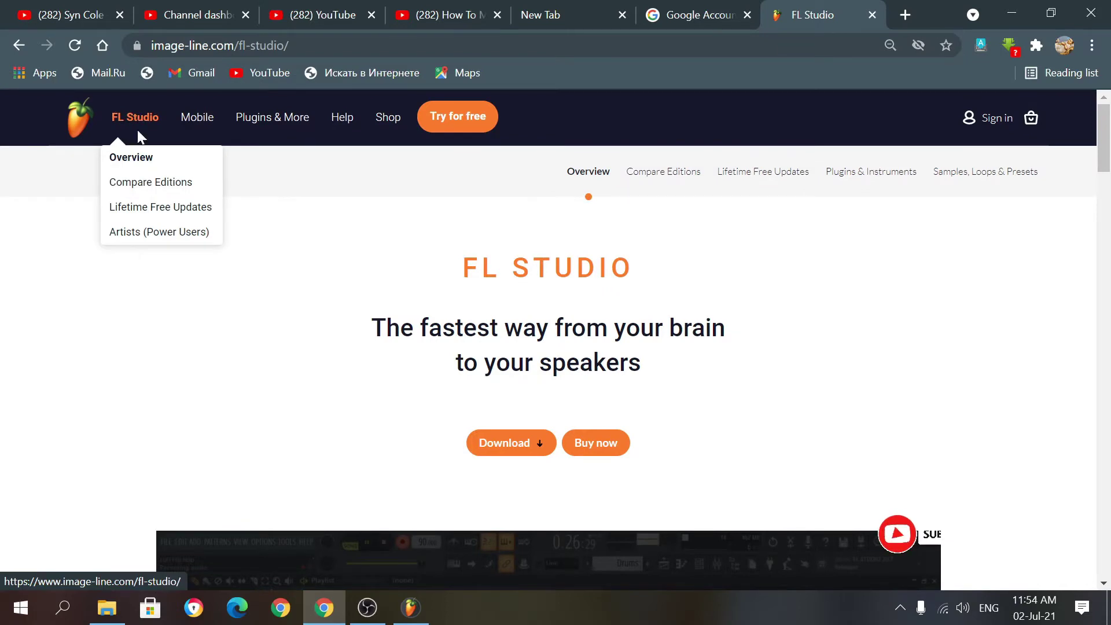
click(169, 184)
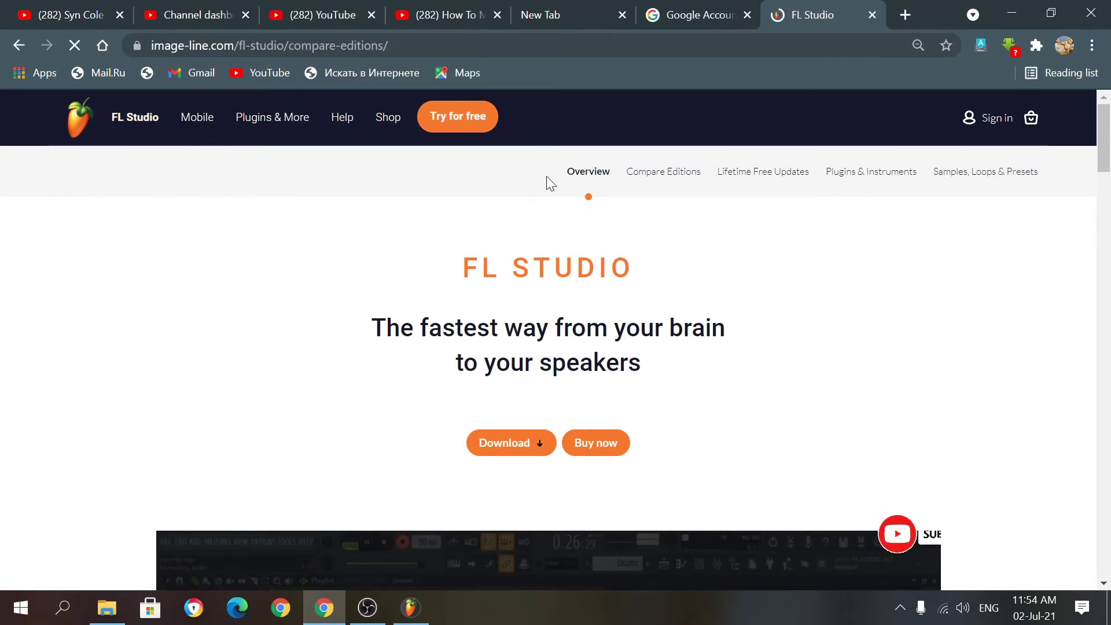
scroll(799, 292, down, 2)
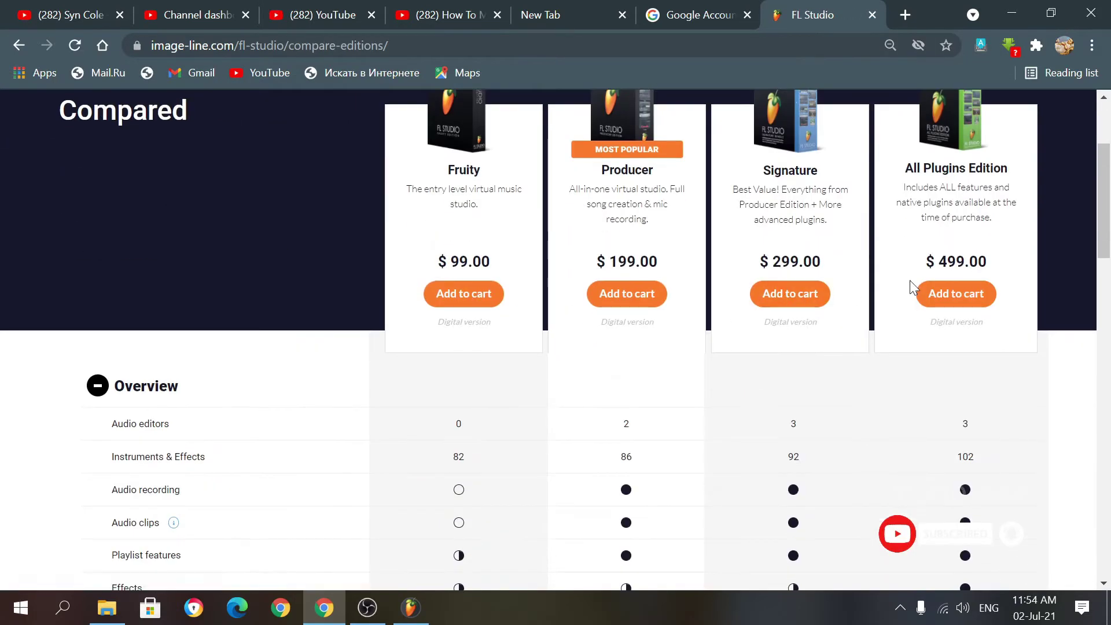
scroll(912, 288, up, 2)
key(ctrl+plus)
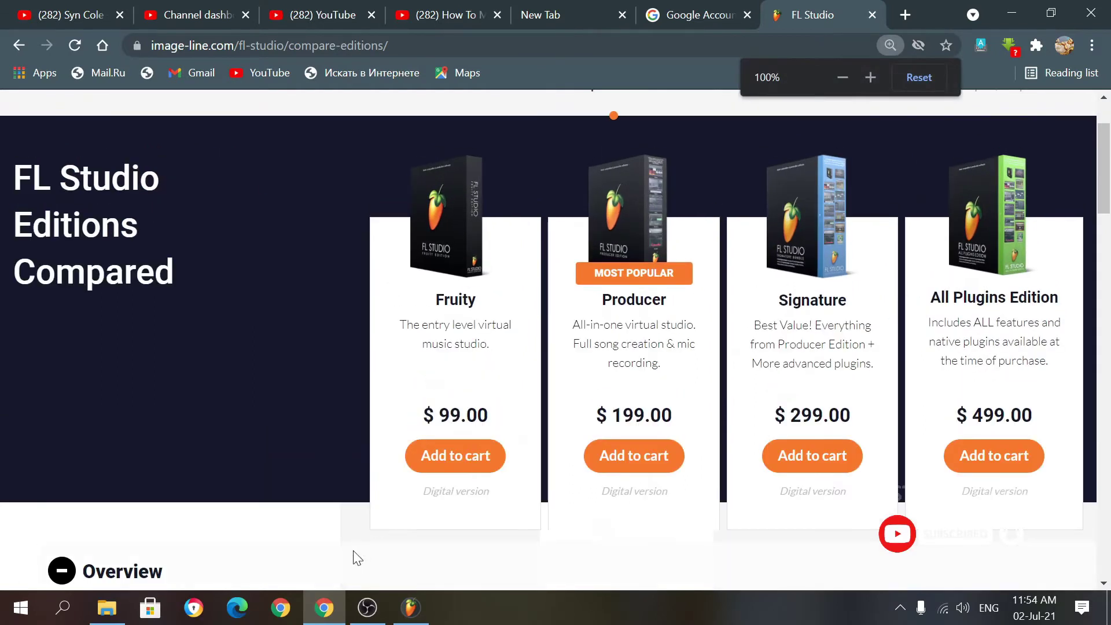
drag(1106, 195, 1106, 173)
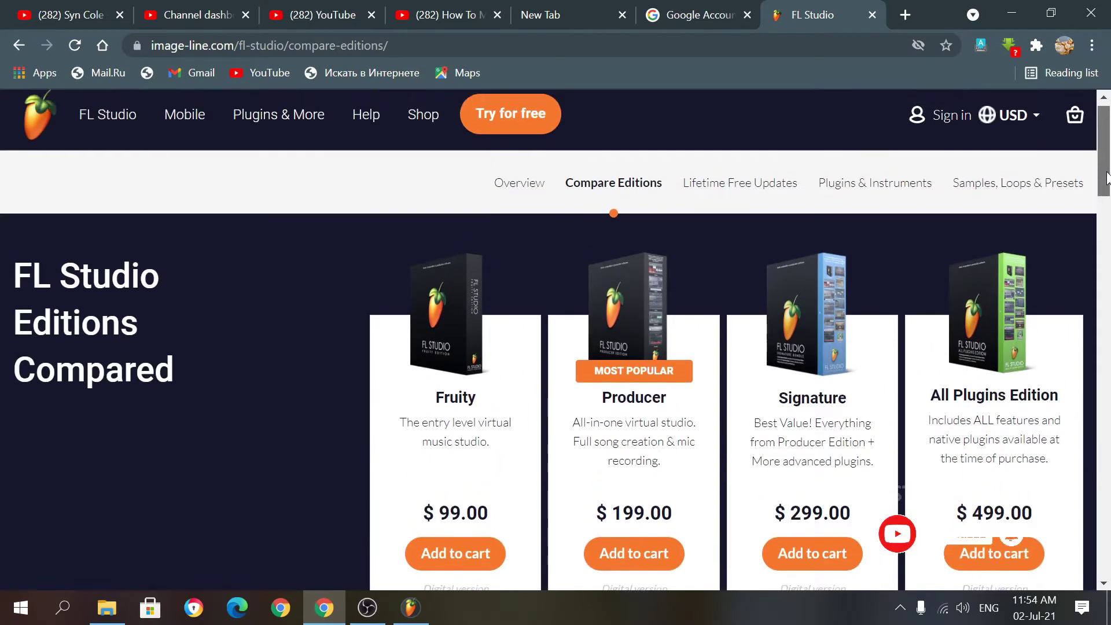
Step: Expand the Audio Editors section of the editions comparison table
scroll(1106, 173, down, 1)
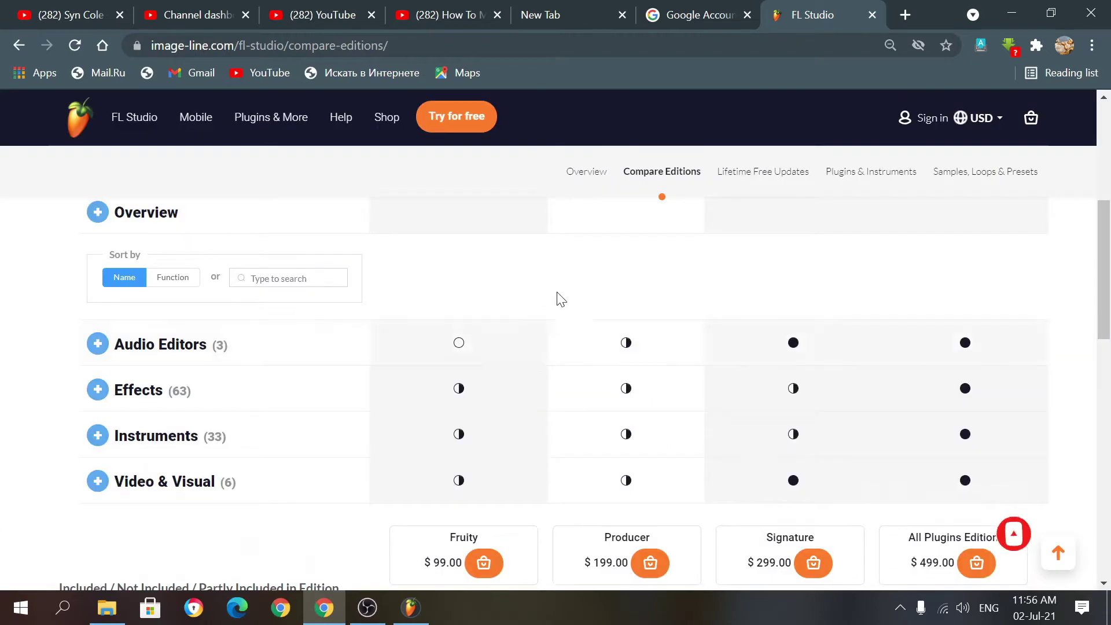
scroll(548, 297, up, 5)
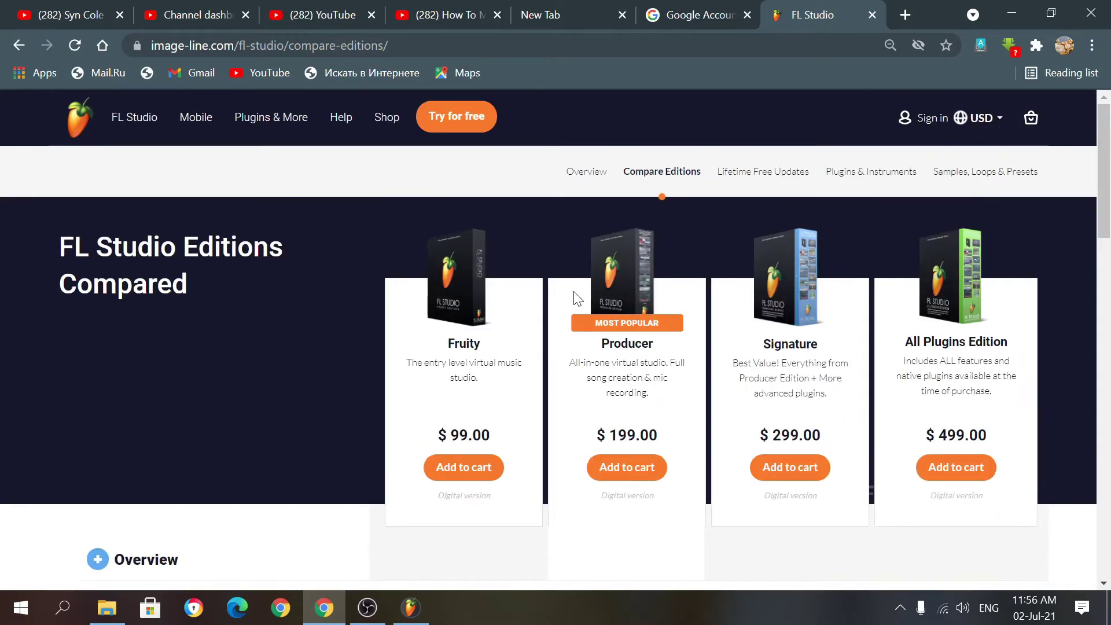
scroll(734, 298, down, 4)
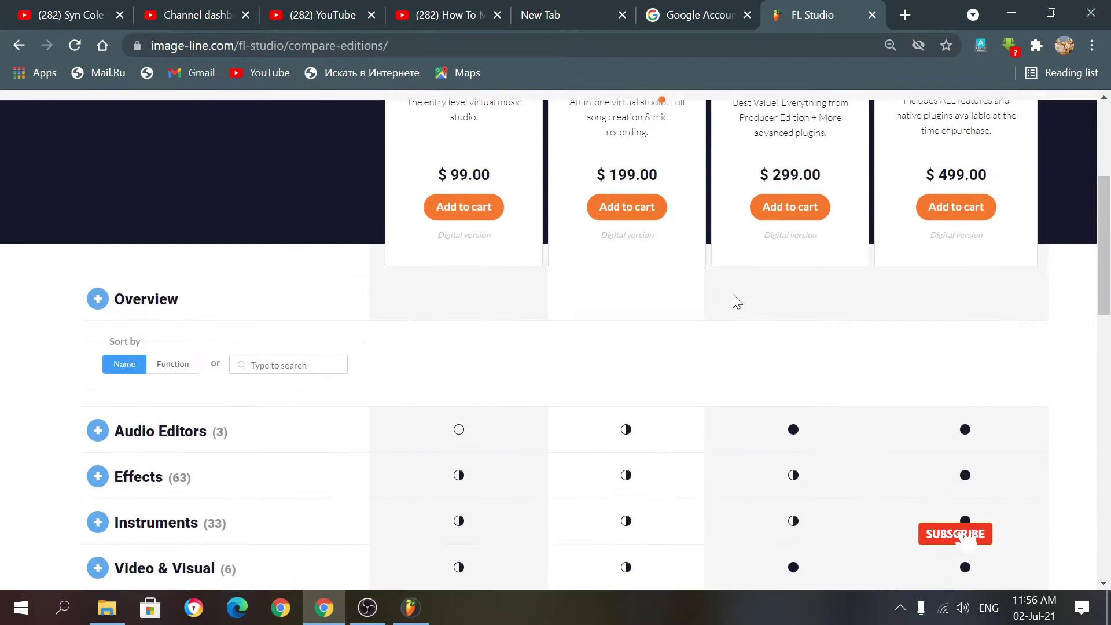
scroll(462, 339, down, 3)
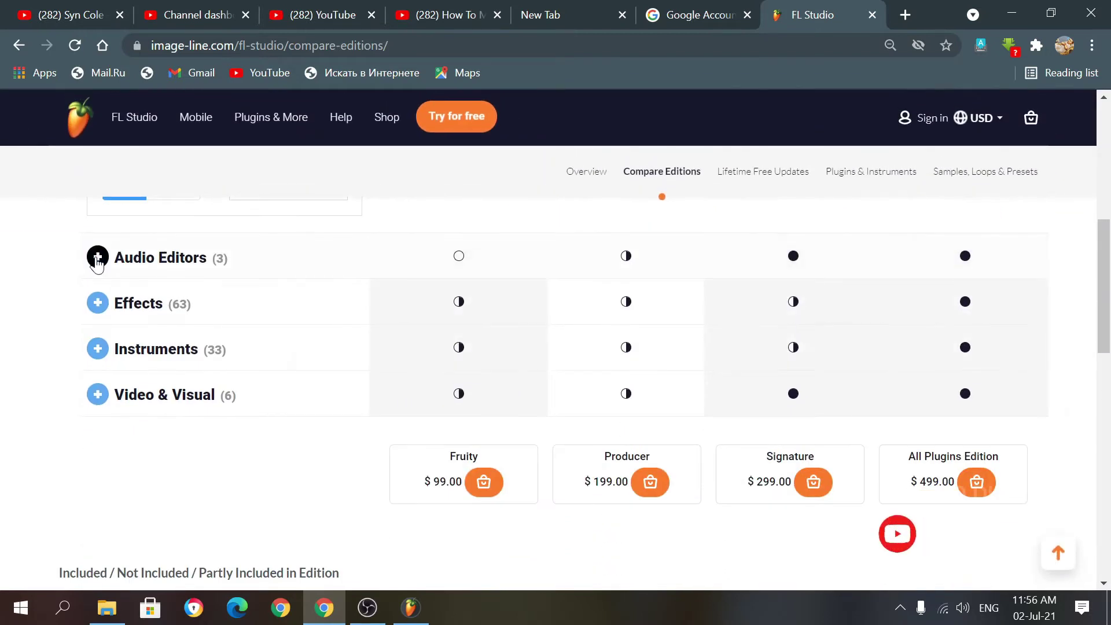
click(97, 258)
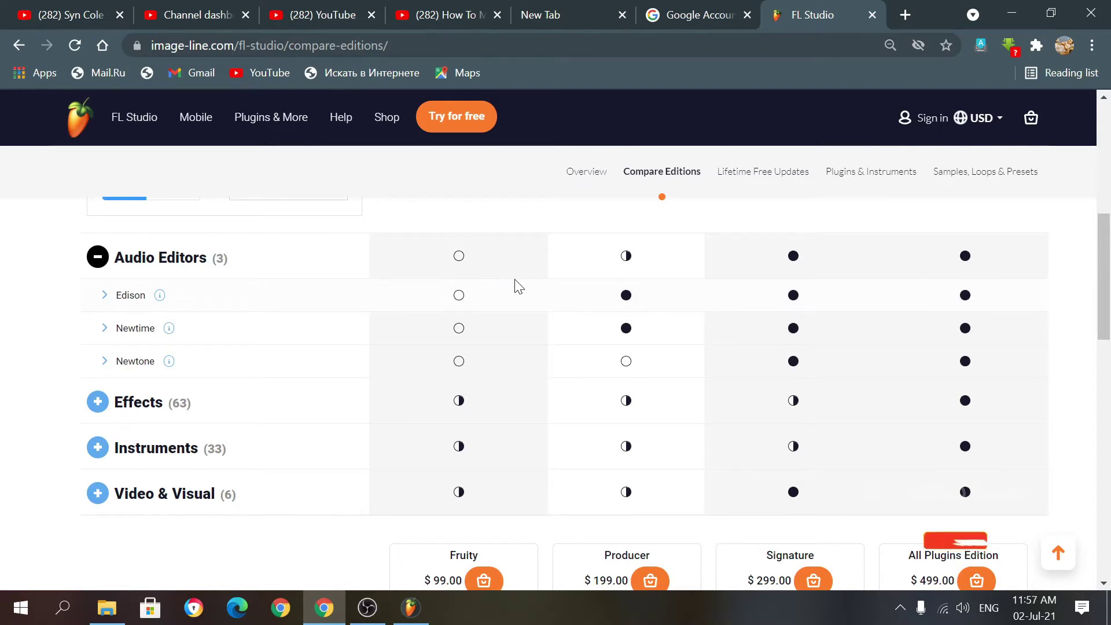
Step: Compare the edition prices with the availability of Edison, Newtime and Newtone in each edition
scroll(523, 286, up, 3)
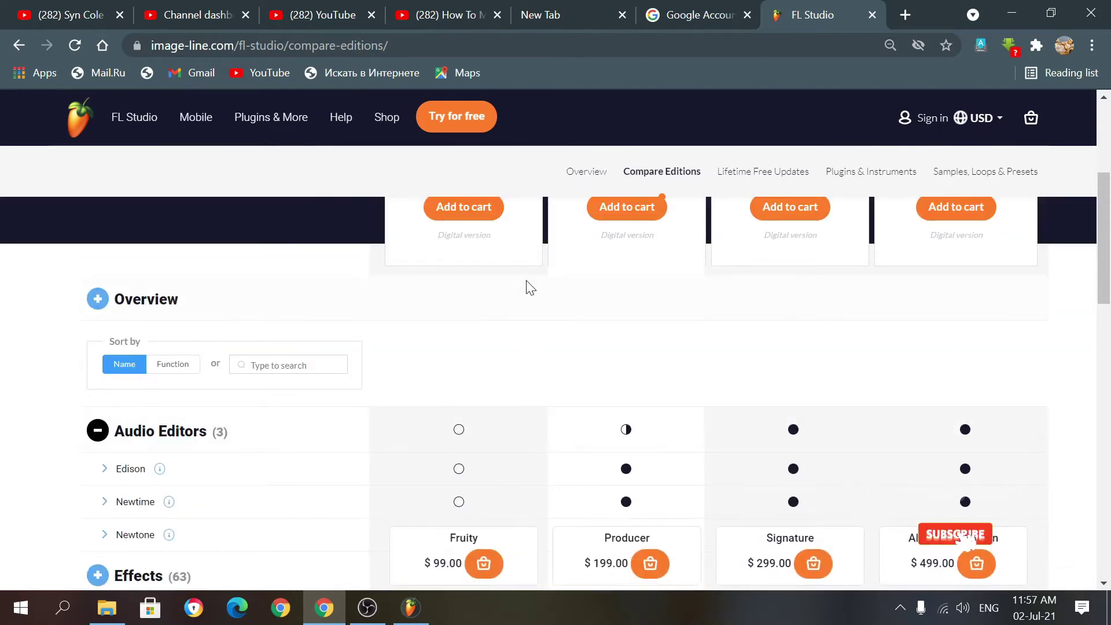
scroll(526, 288, up, 3)
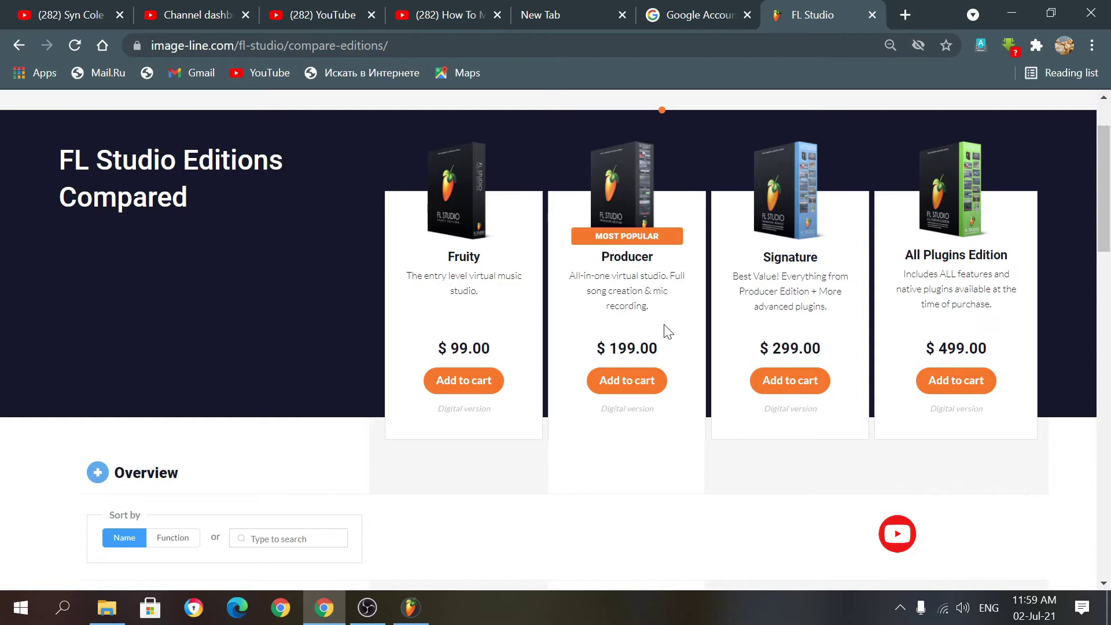
scroll(694, 377, up, 2)
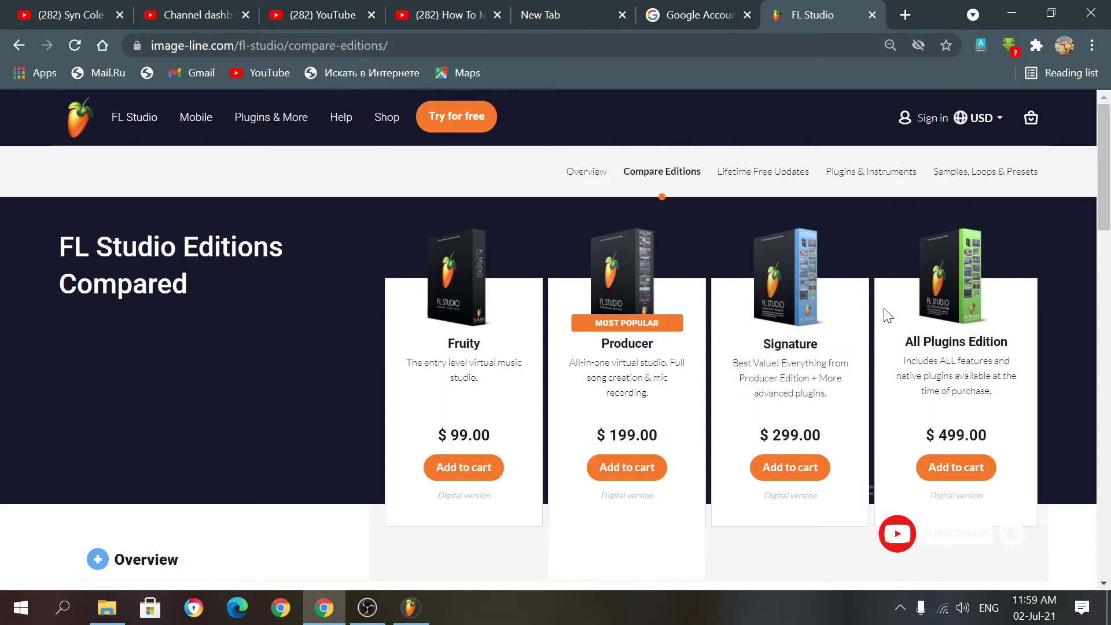
scroll(904, 319, down, 3)
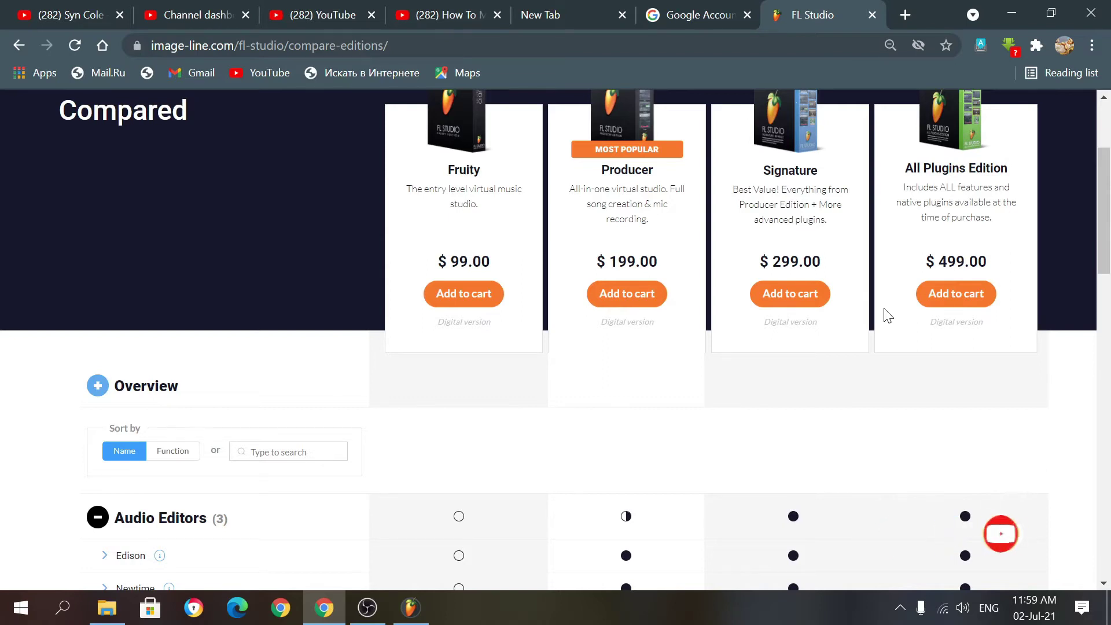
scroll(888, 315, up, 2)
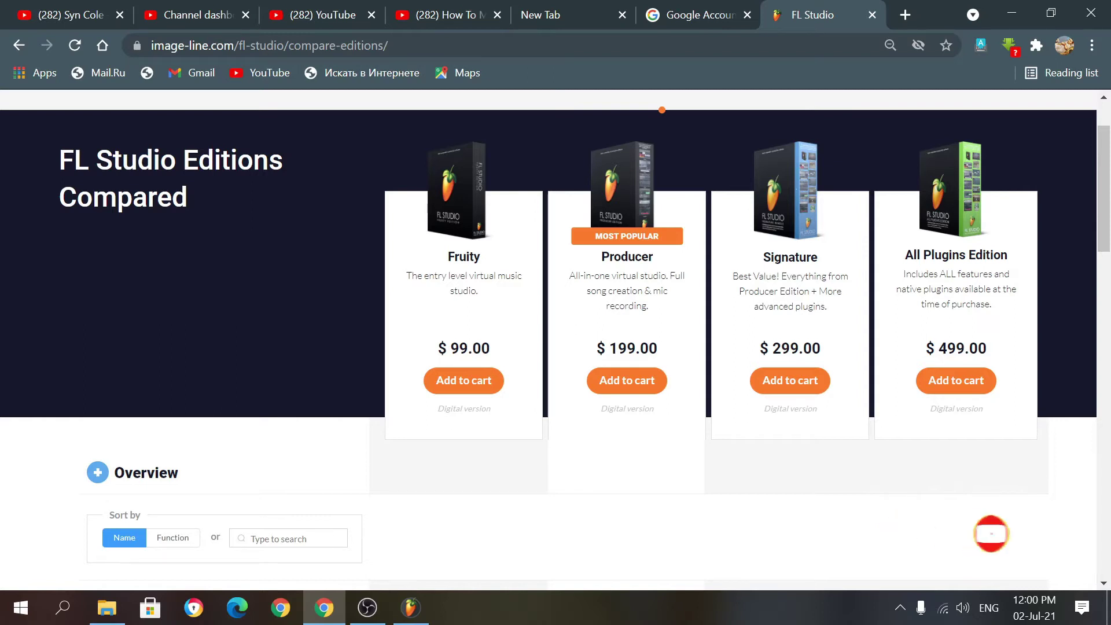
scroll(625, 272, down, 5)
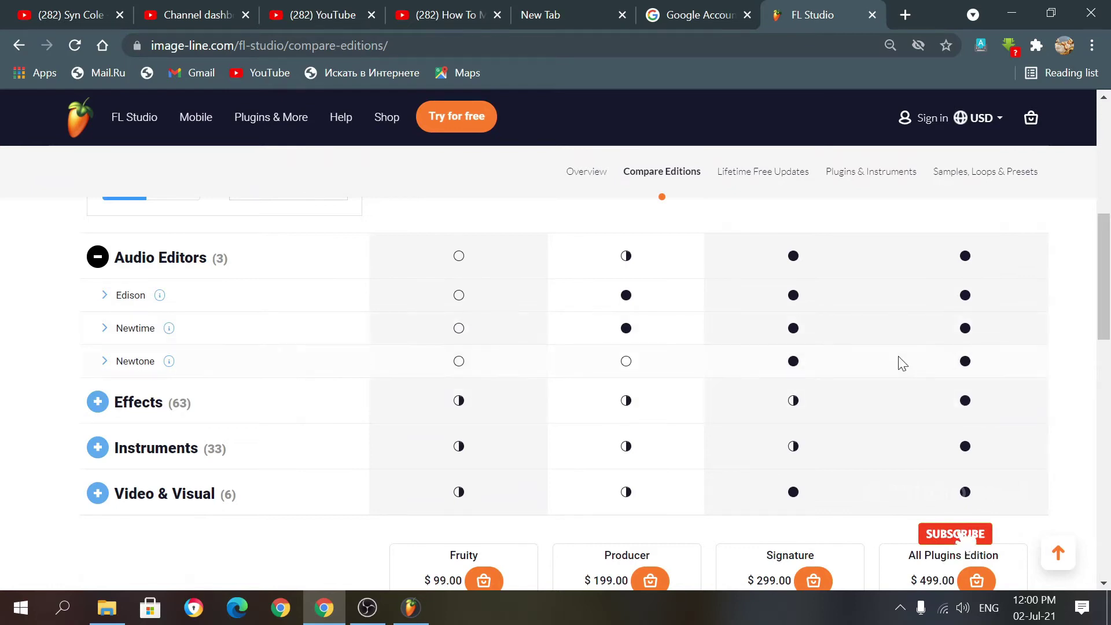
Step: Expand the Effects section and check which editions include Pitcher and Gross Beat
scroll(81, 332, down, 1)
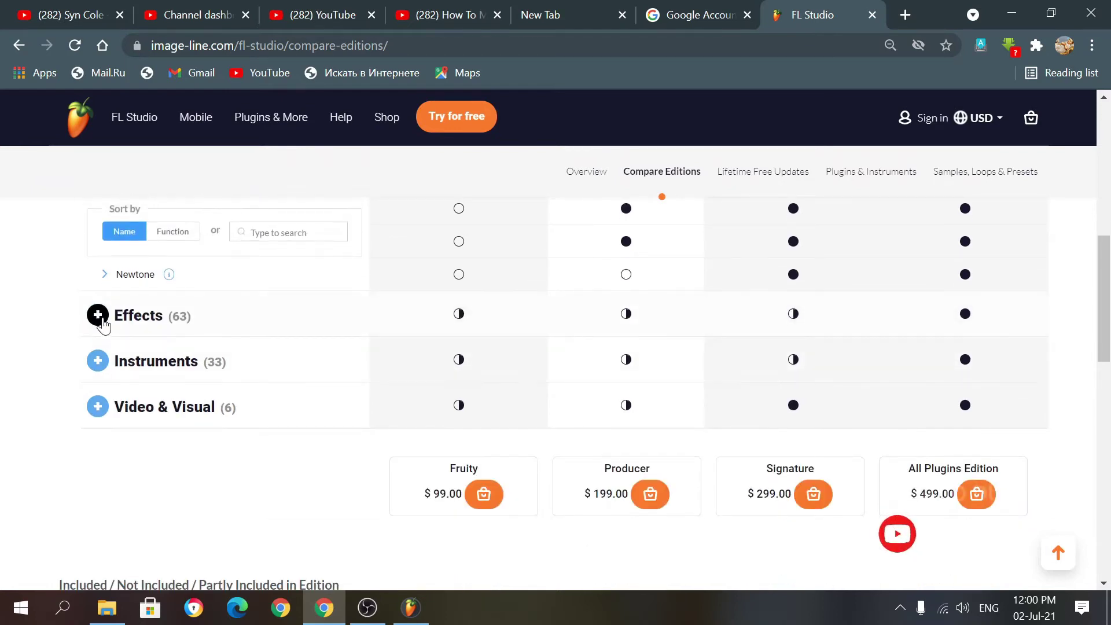
click(96, 315)
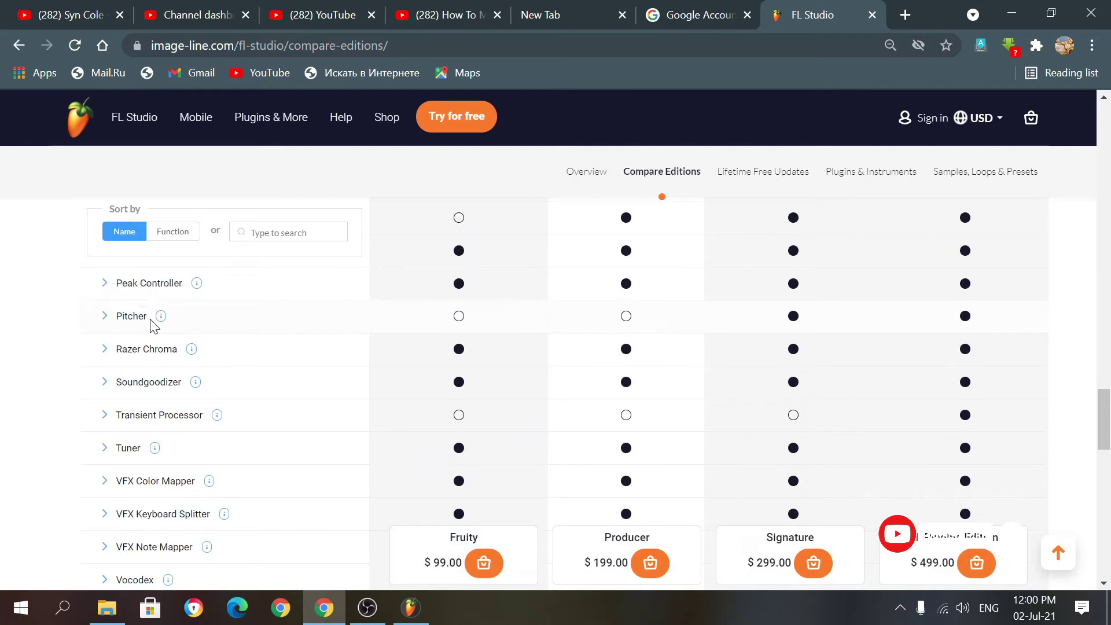
scroll(585, 329, up, 1)
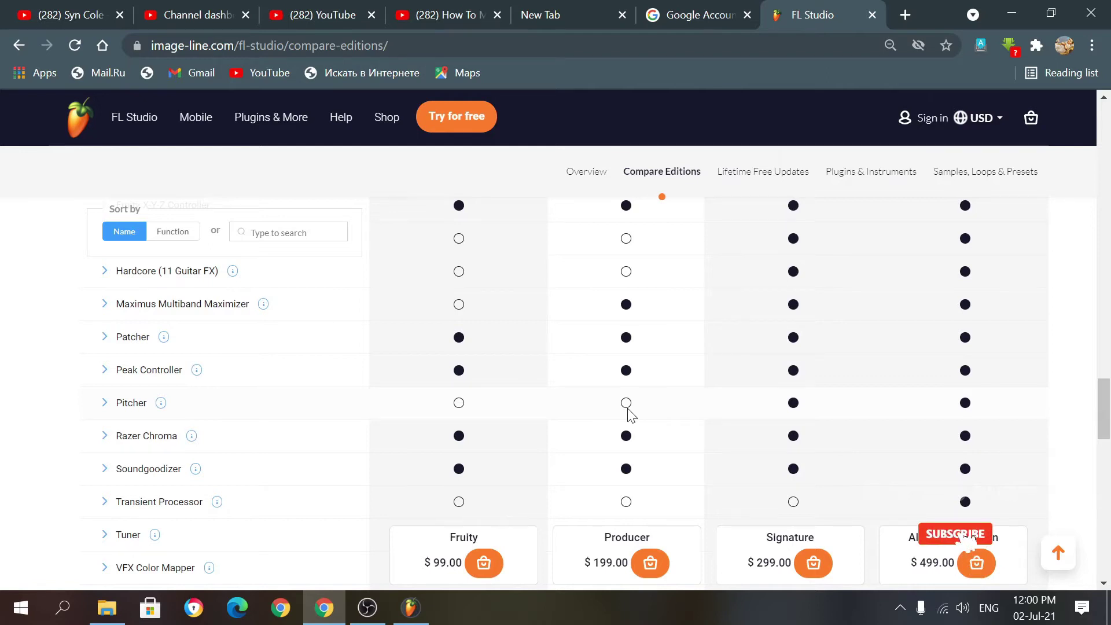
scroll(642, 370, up, 1)
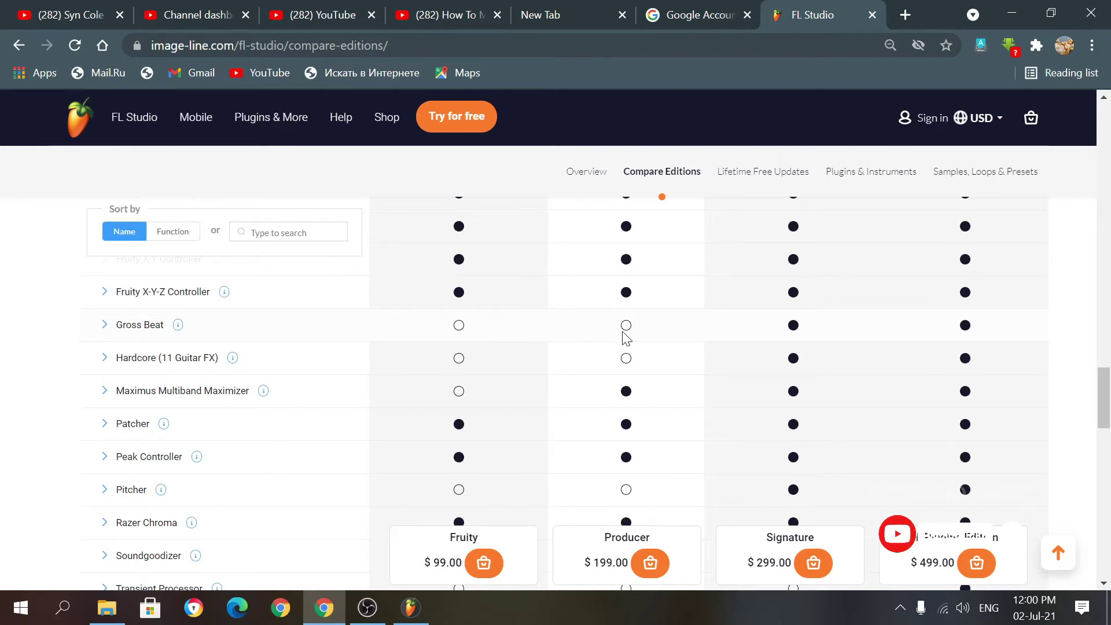
mouse_move(627, 330)
Step: Examine the rest of the effects list for its availability across the Fruity, Producer, Signature and All Plugins editions
scroll(691, 273, up, 12)
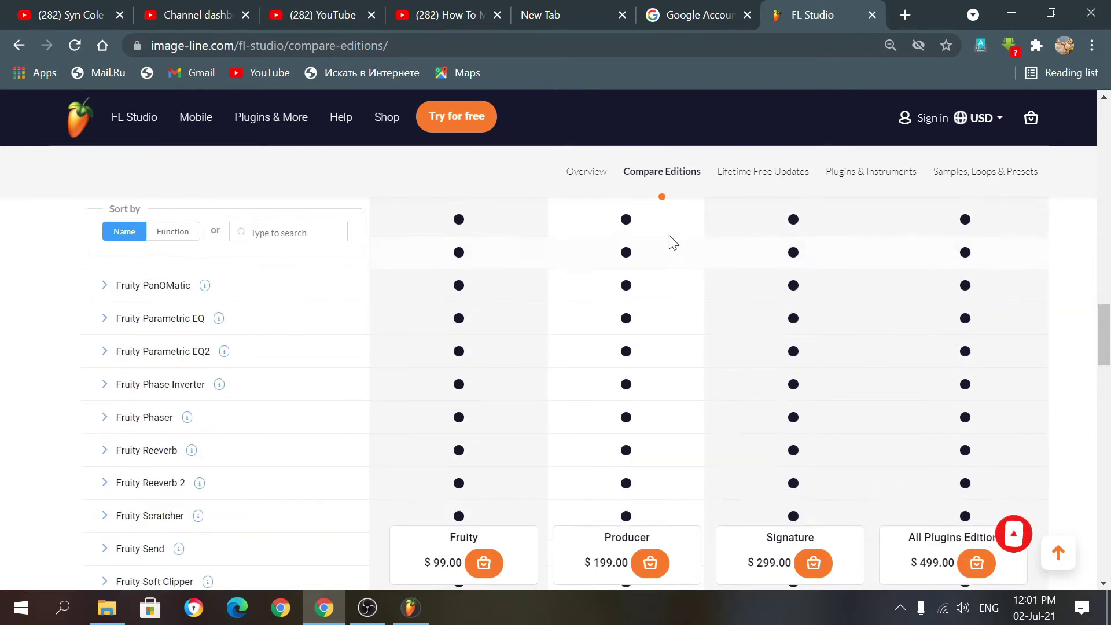
scroll(661, 226, down, 10)
scroll(666, 223, up, 11)
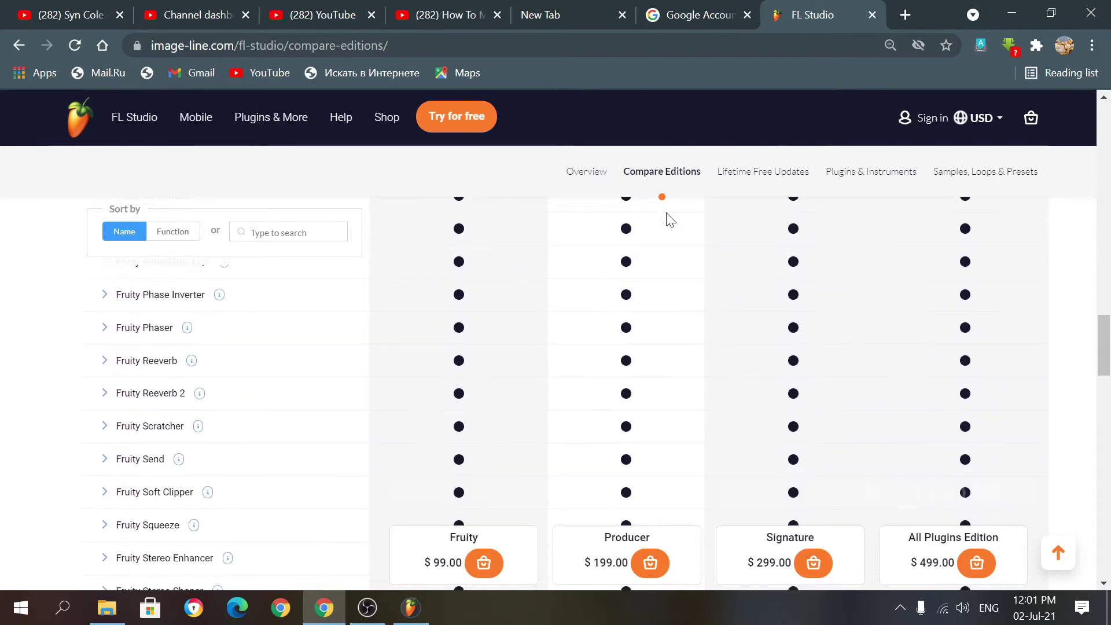
scroll(671, 220, up, 14)
scroll(673, 226, down, 11)
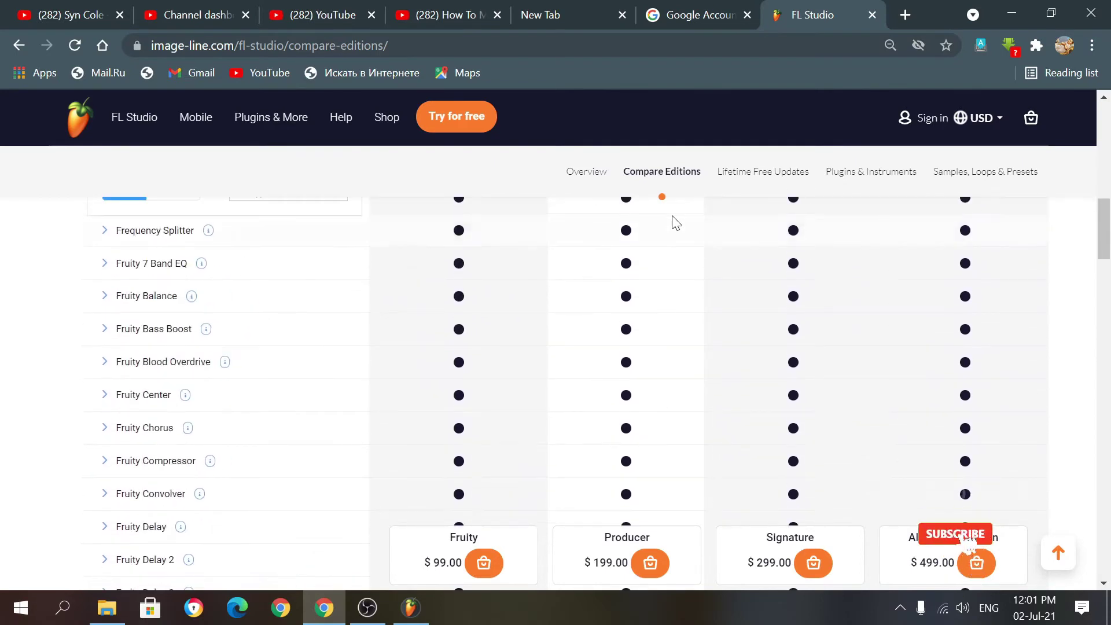
scroll(671, 232, down, 1)
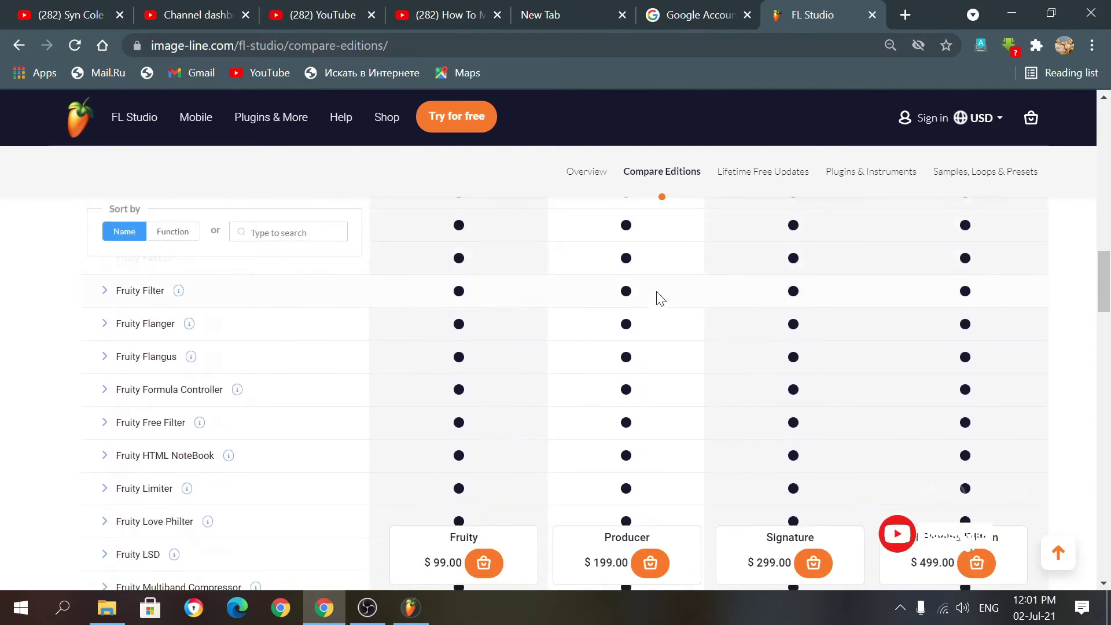
scroll(599, 333, up, 3)
scroll(574, 331, up, 3)
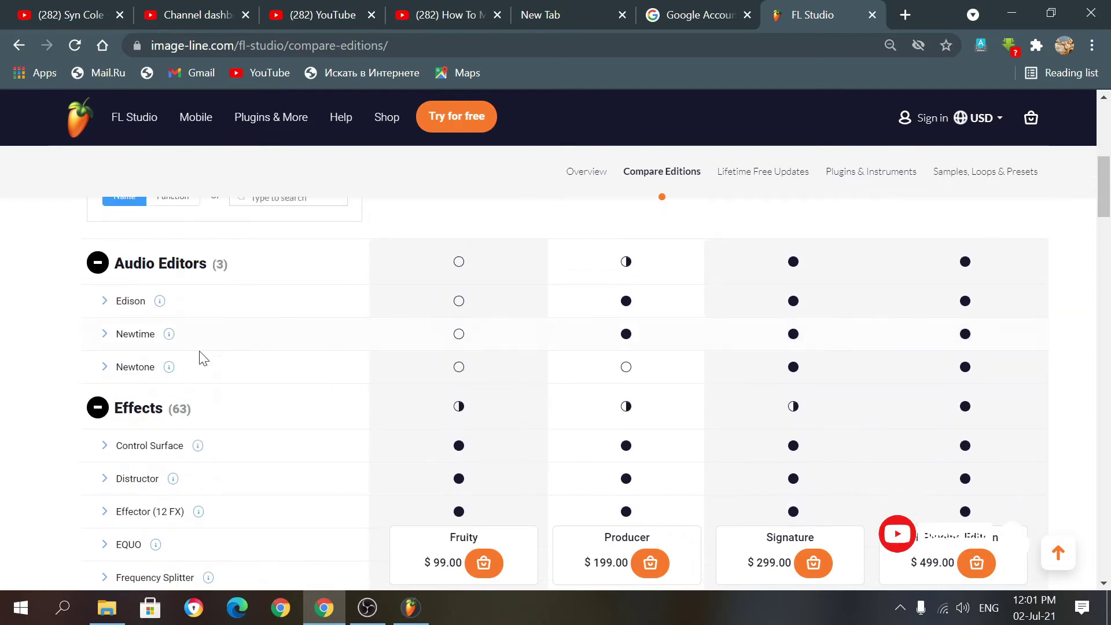
Step: Collapse the Effects section and return to the expanded Audio Editors list
click(99, 409)
scroll(164, 400, down, 1)
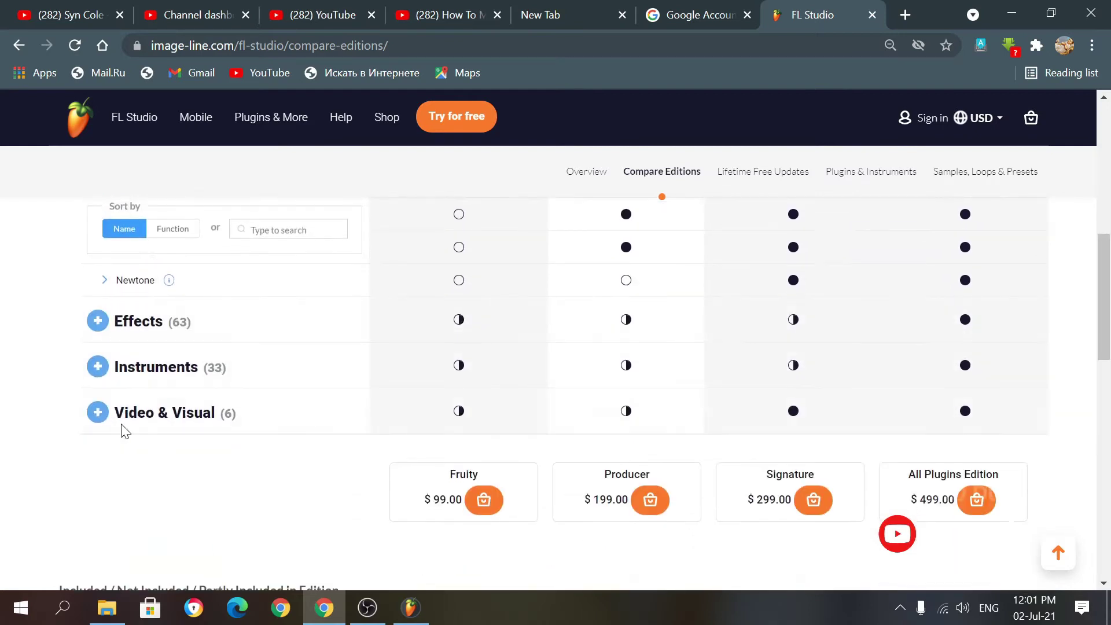
scroll(161, 320, up, 2)
click(97, 265)
click(183, 278)
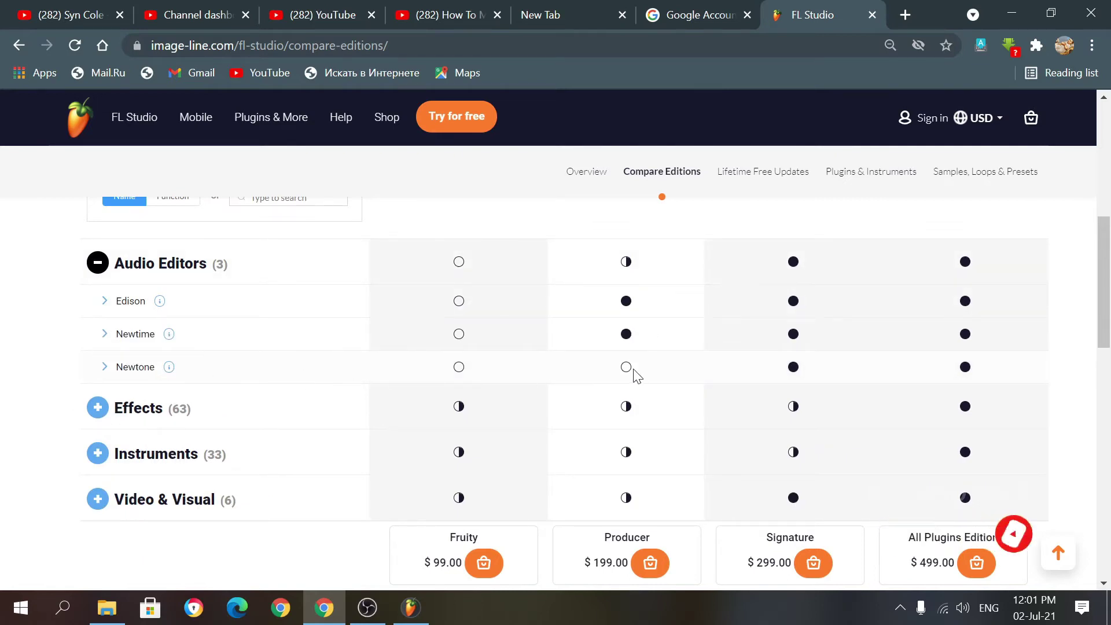
Step: Check Newtone's availability in the Producer edition and view its description, and switch back to FL Studio
mouse_move(631, 374)
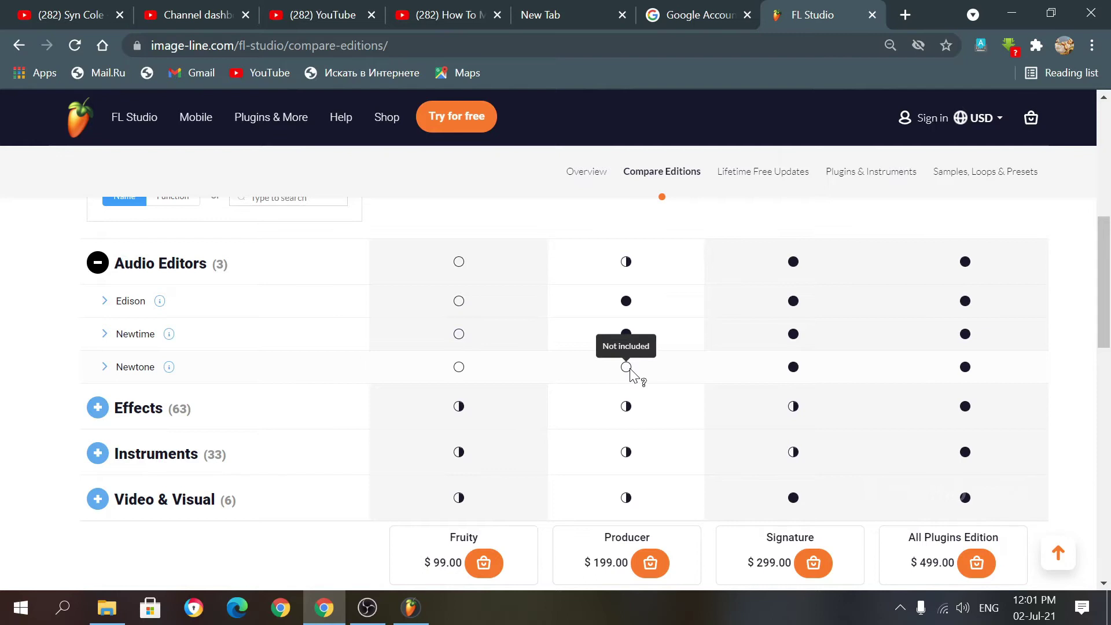
click(106, 368)
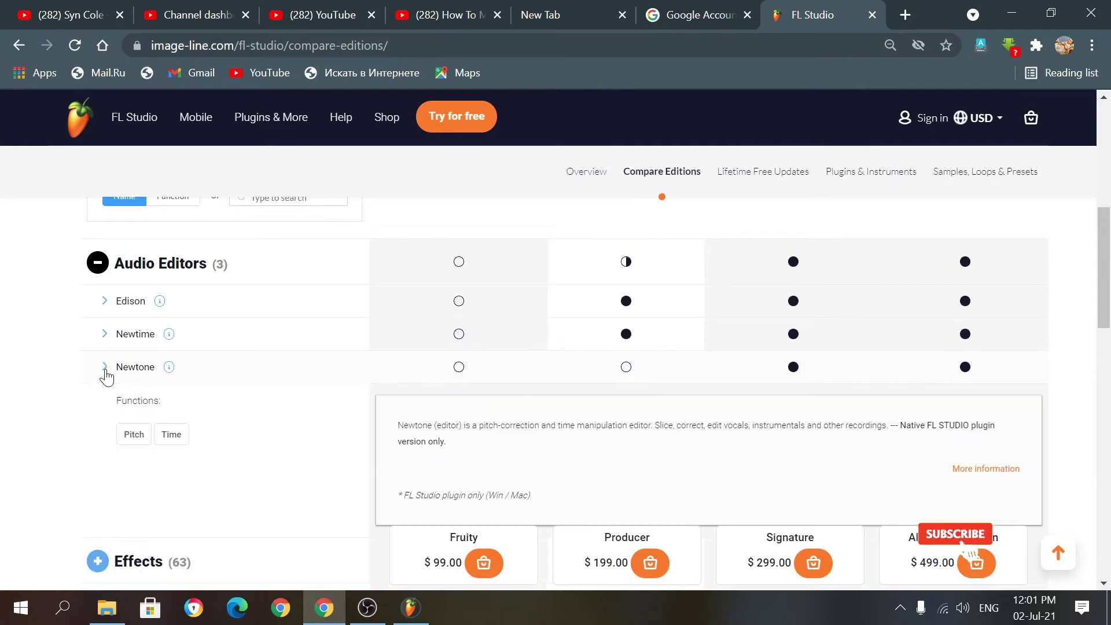
click(105, 370)
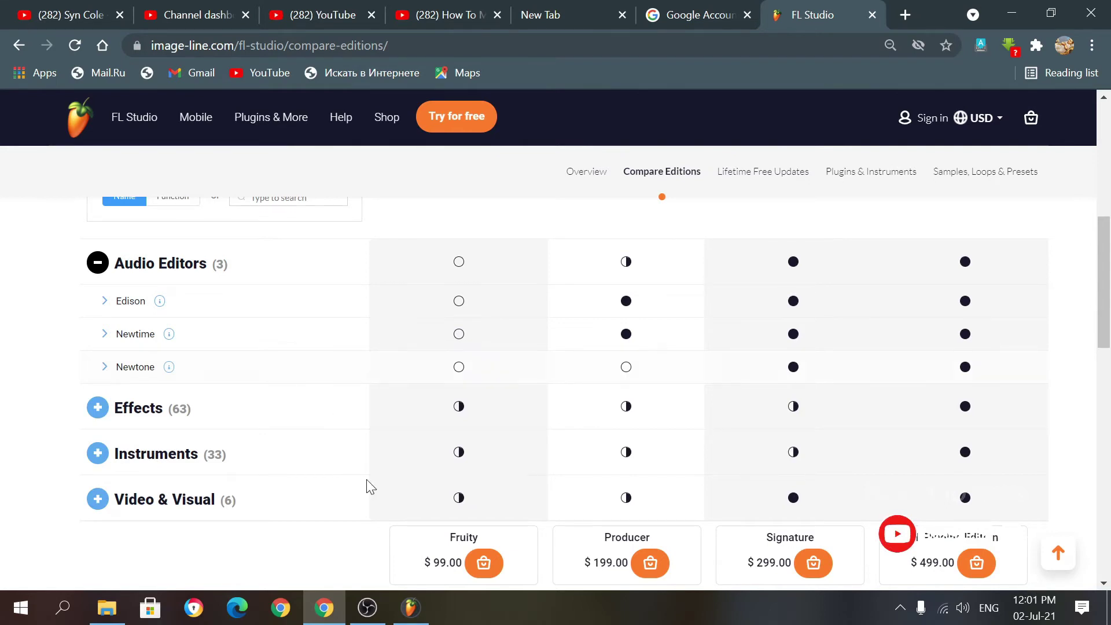
click(410, 614)
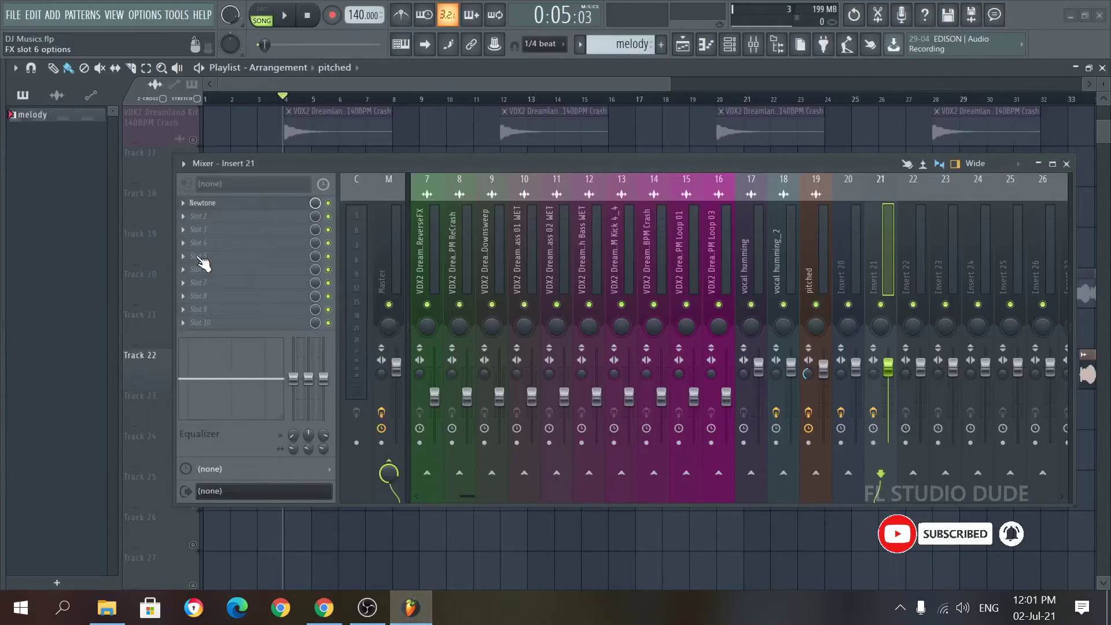
Step: Close the mixer, solo the Deep Bass 01 playlist track and play it from bar 4 briefly
click(1066, 164)
scroll(472, 377, up, 6)
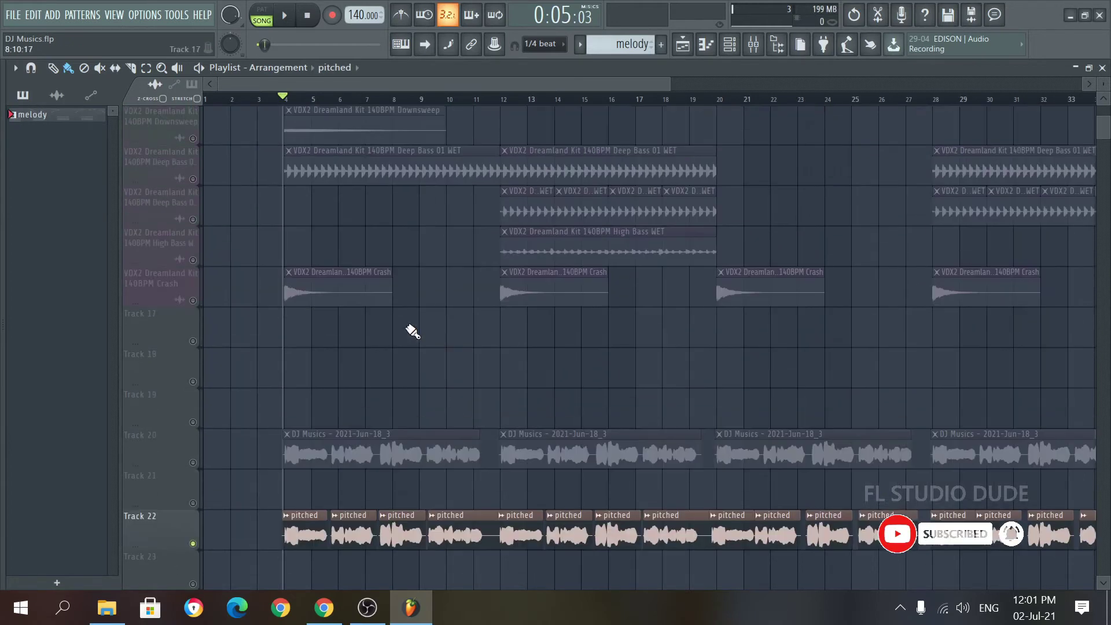
click(194, 262)
key(space)
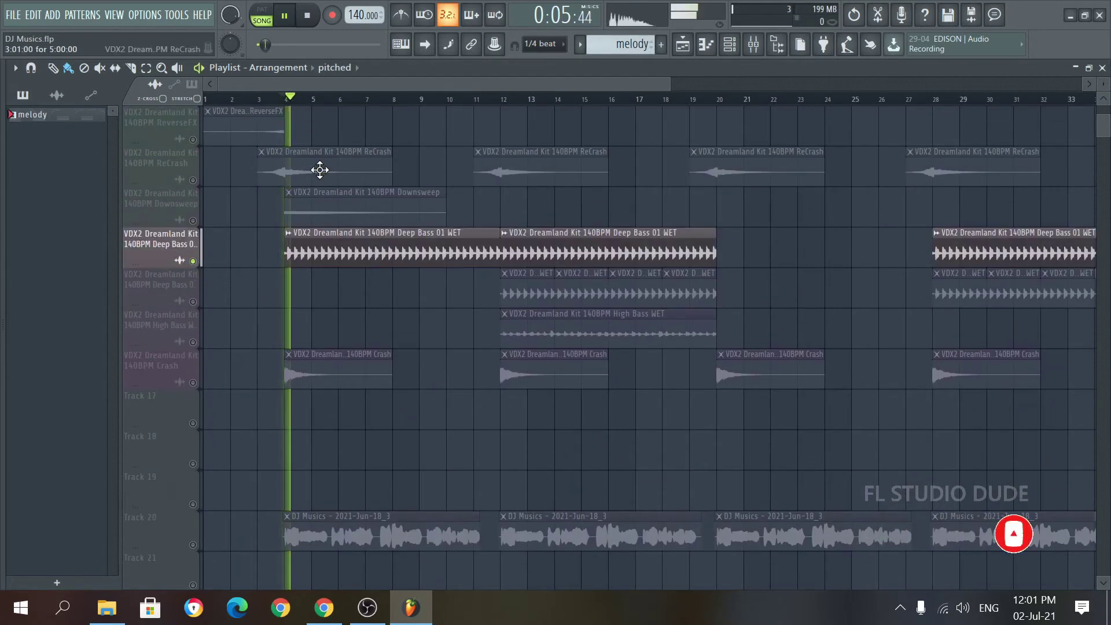
key(space)
Step: Reopen the mixer, select the Deep Bass 01 WET insert on track 10 during playback, and close the mixer
click(754, 46)
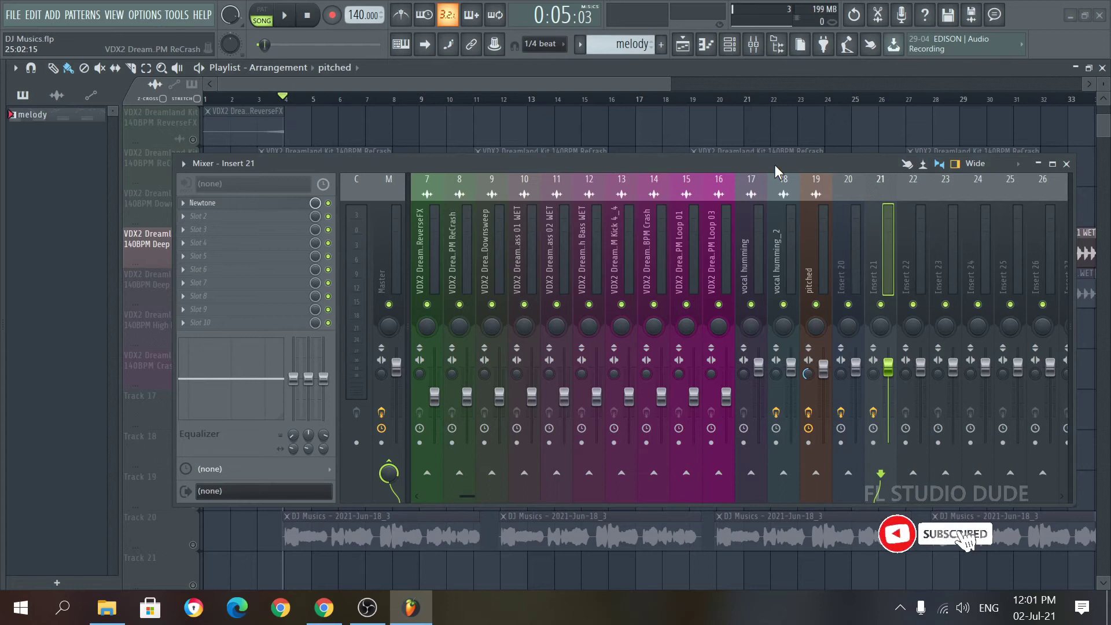
drag(774, 165, 778, 168)
scroll(731, 234, left, 6)
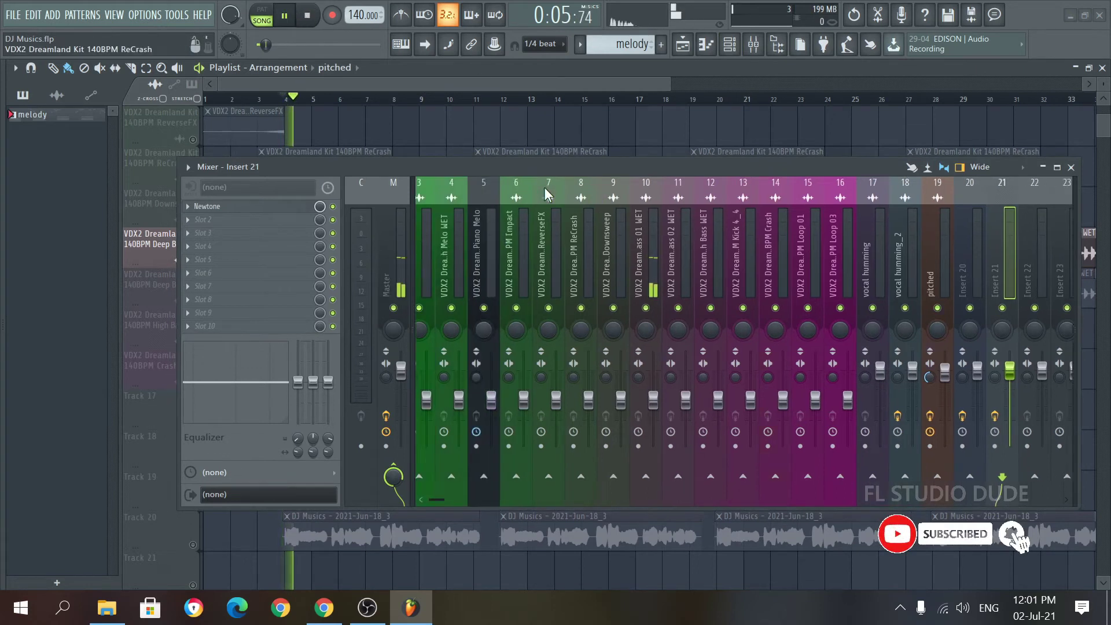
click(732, 234)
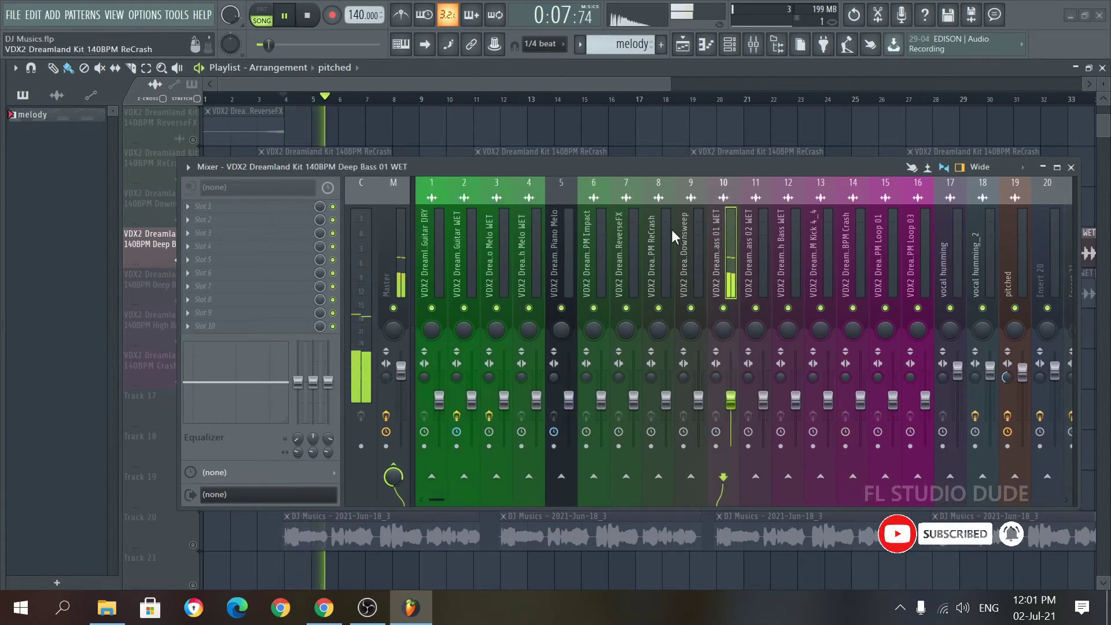
click(1071, 168)
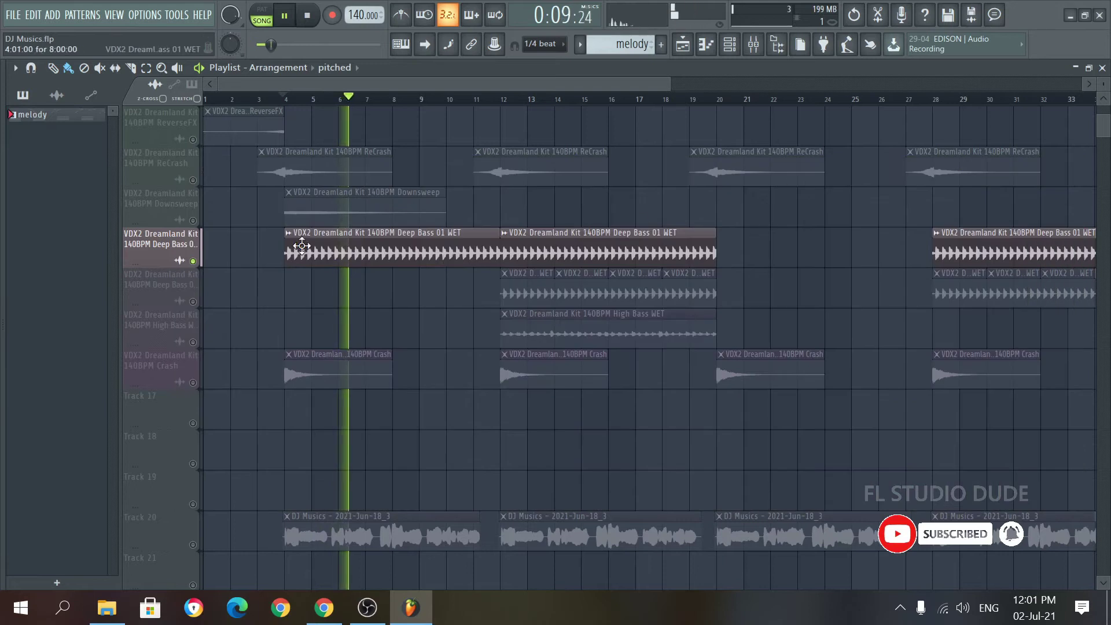
Step: Unsolo the Deep Bass 01 track, solo the second Deep Bass track and play it from bar 12
ctrl+click(193, 260)
scroll(162, 369, up, 1)
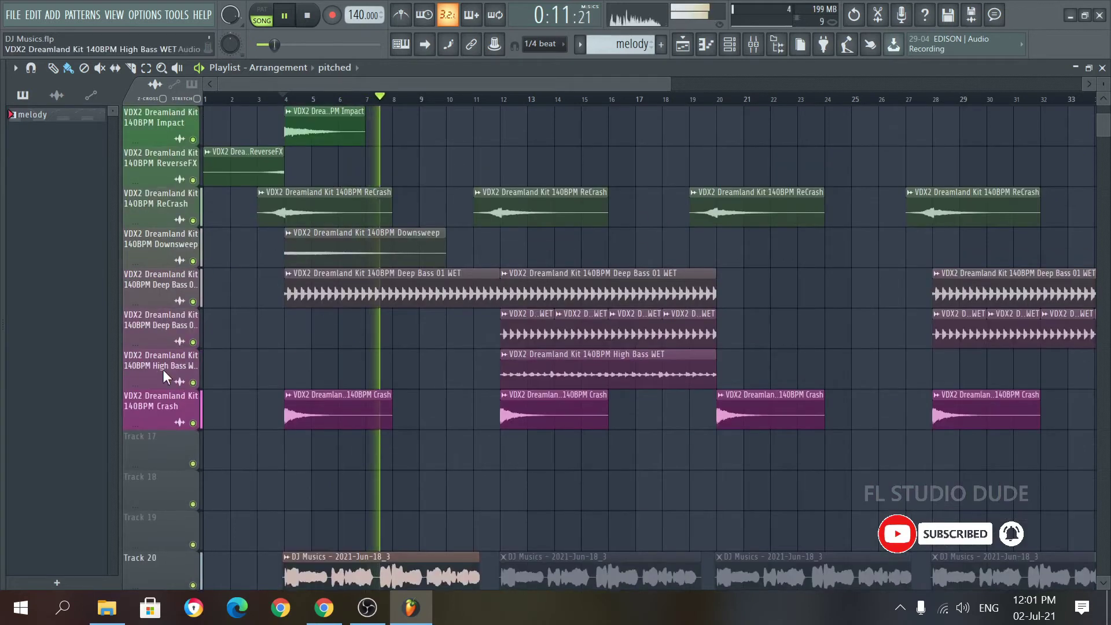
ctrl+click(193, 341)
click(507, 100)
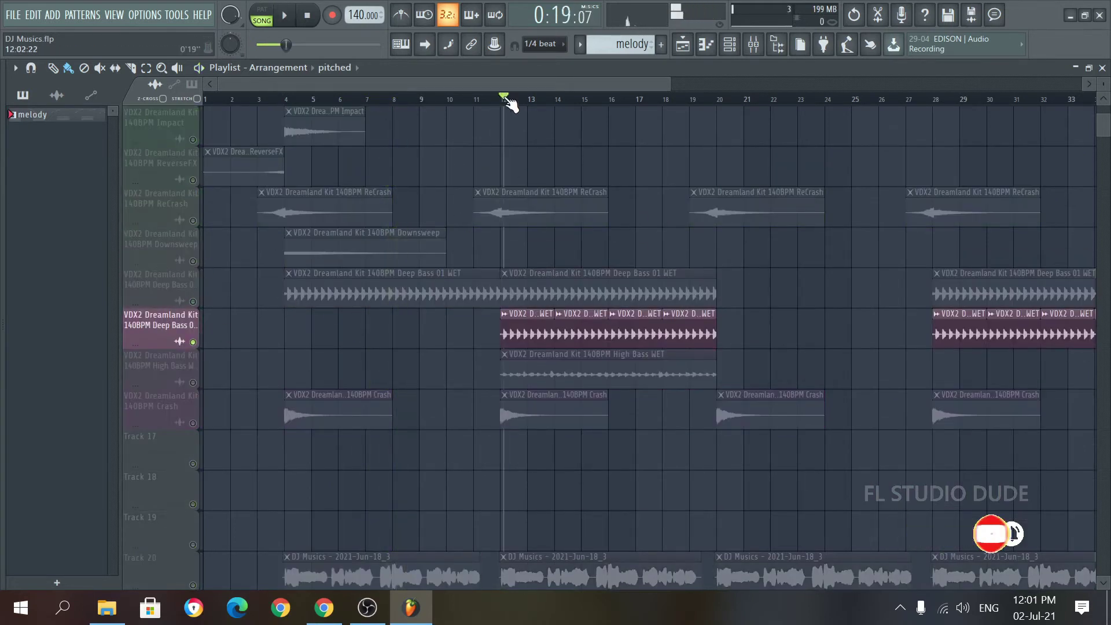
Step: Solo the Synth Melo track during playback and unmute the Loop 01 and Piano Melo tracks alongside it
scroll(742, 141, up, 4)
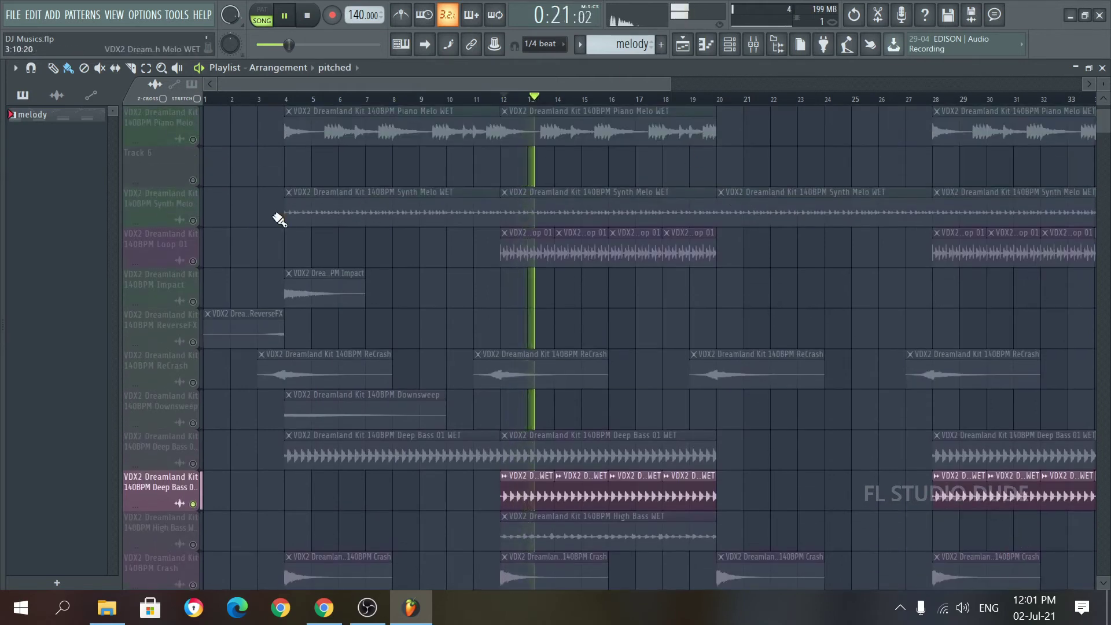
ctrl+click(192, 221)
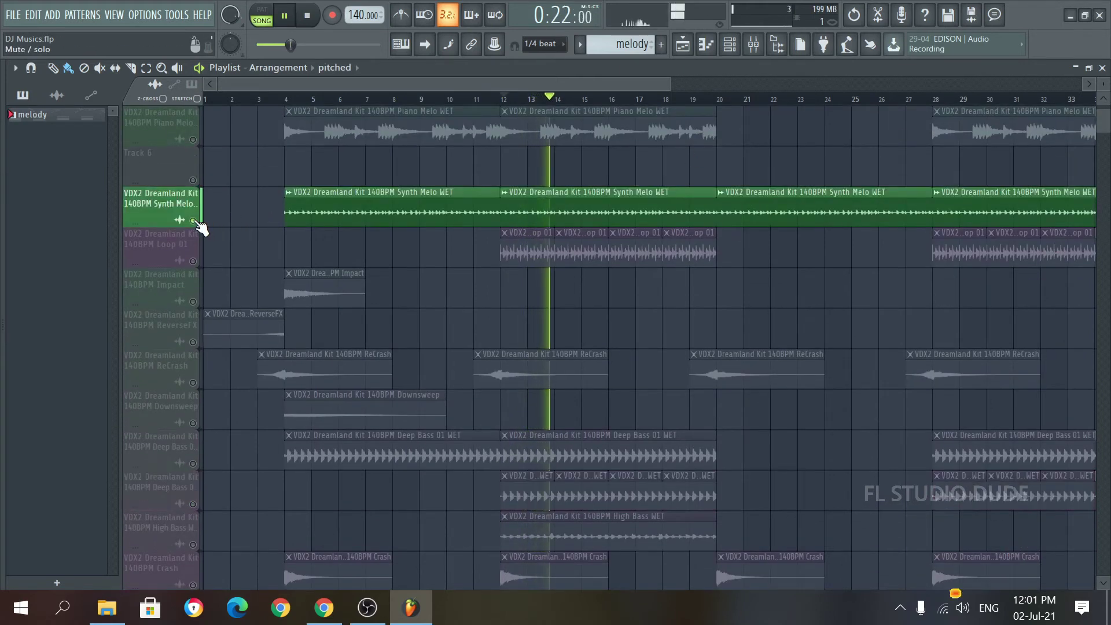
click(193, 261)
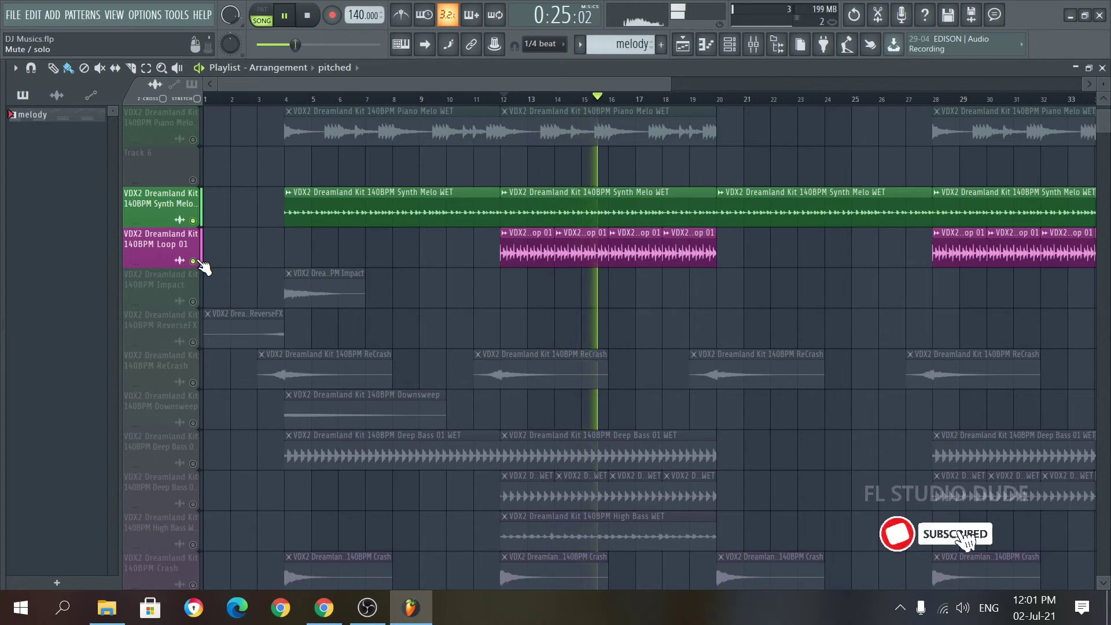
click(193, 139)
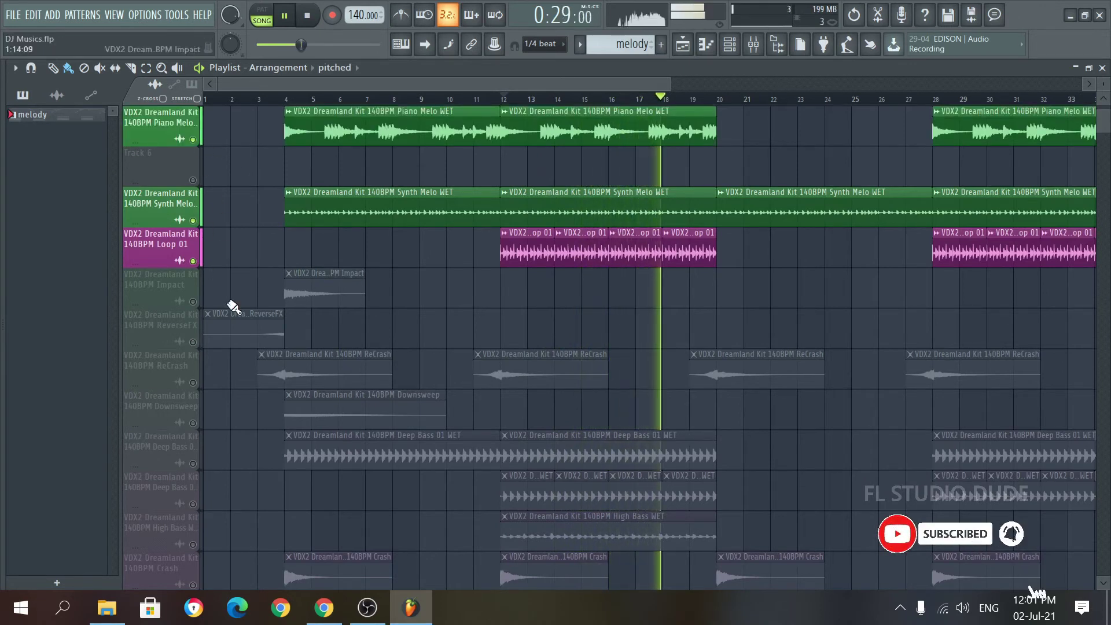
Step: Solo the Deep Bass 01 track, move the playhead back to bar 4, show the mixer and stop playback
ctrl+click(193, 464)
click(293, 99)
click(754, 47)
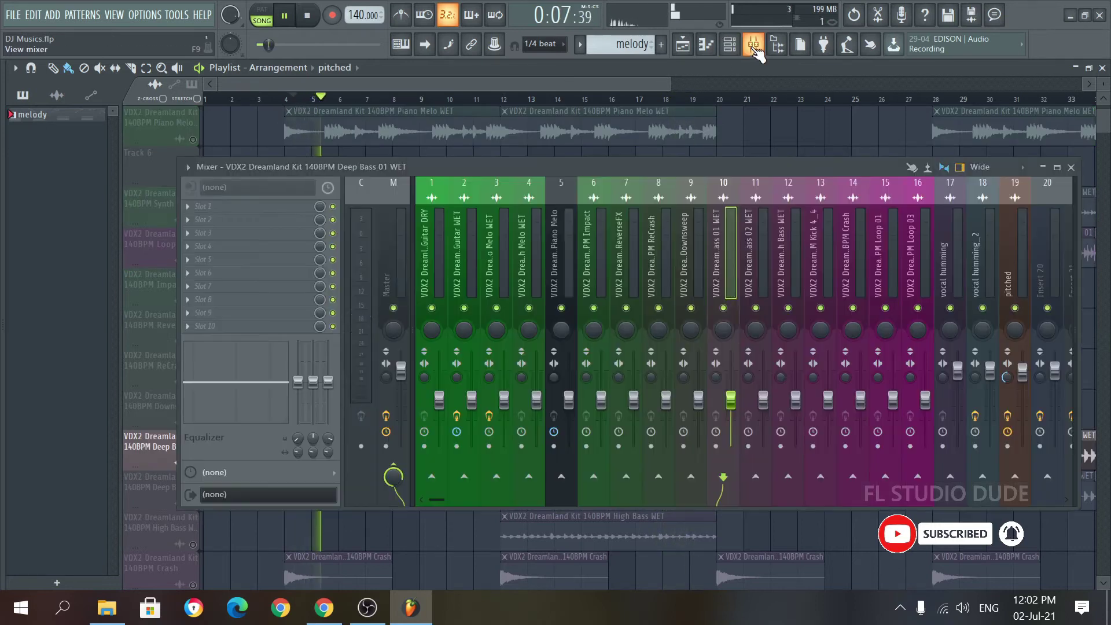
key(space)
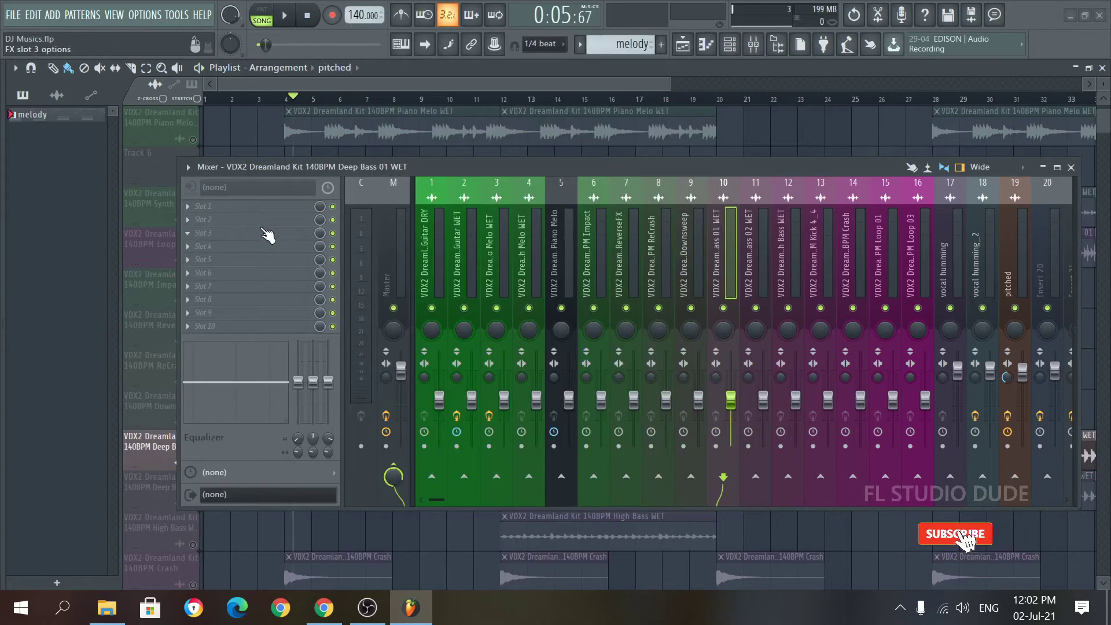
Step: Load Gross Beat into slot 2 of the Deep Bass 01 insert, hide the mixer and move the plugin window fully into view
click(324, 219)
click(512, 159)
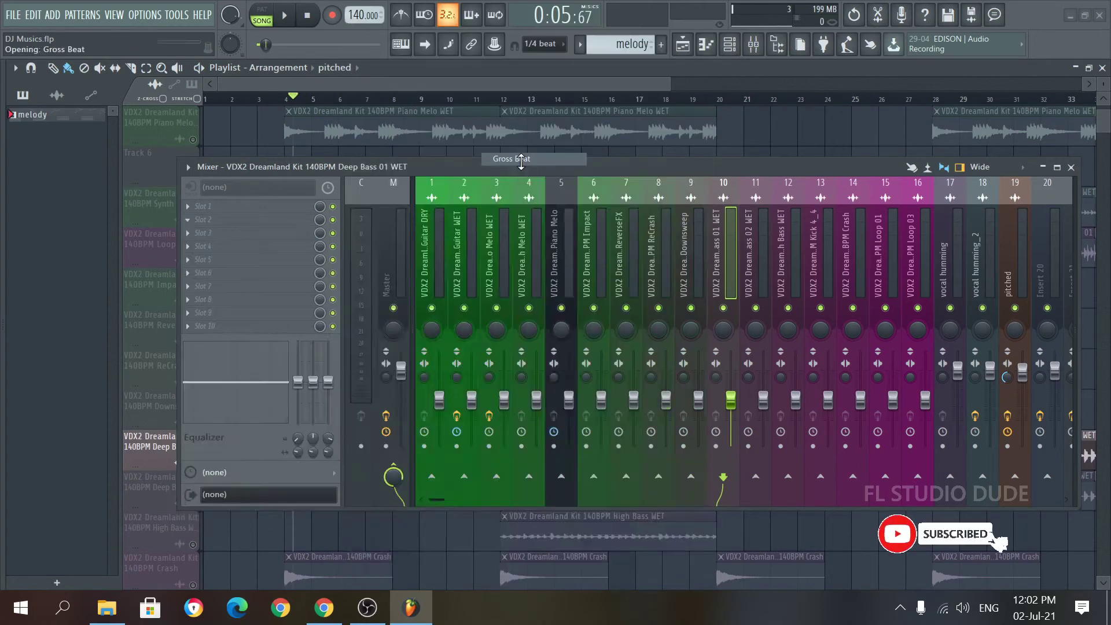
drag(521, 168, 477, 156)
key(F9)
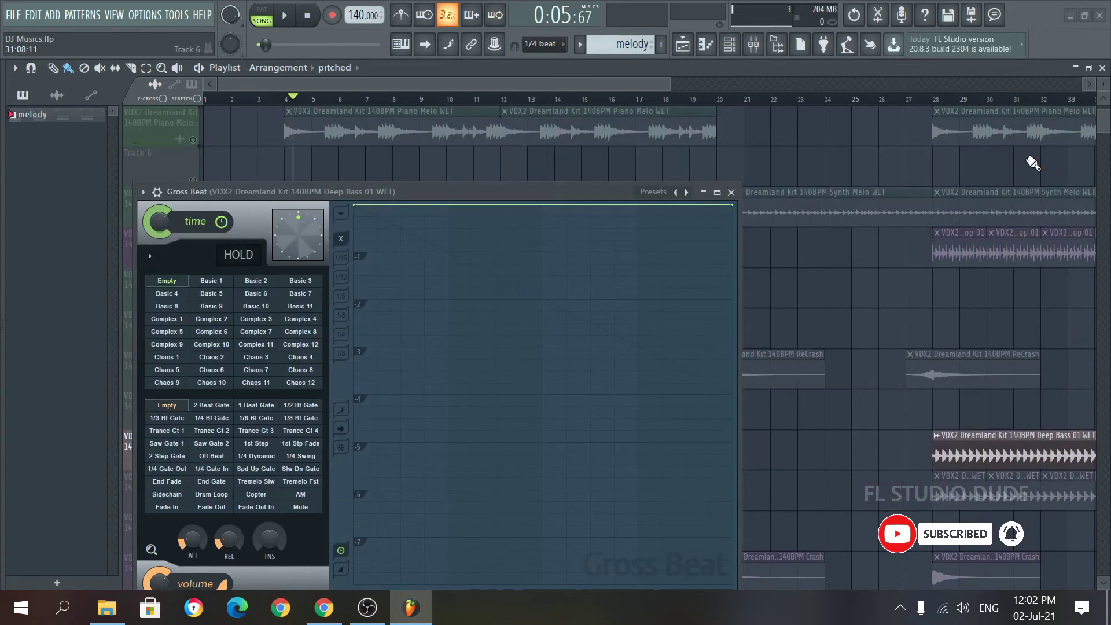
drag(565, 184, 602, 140)
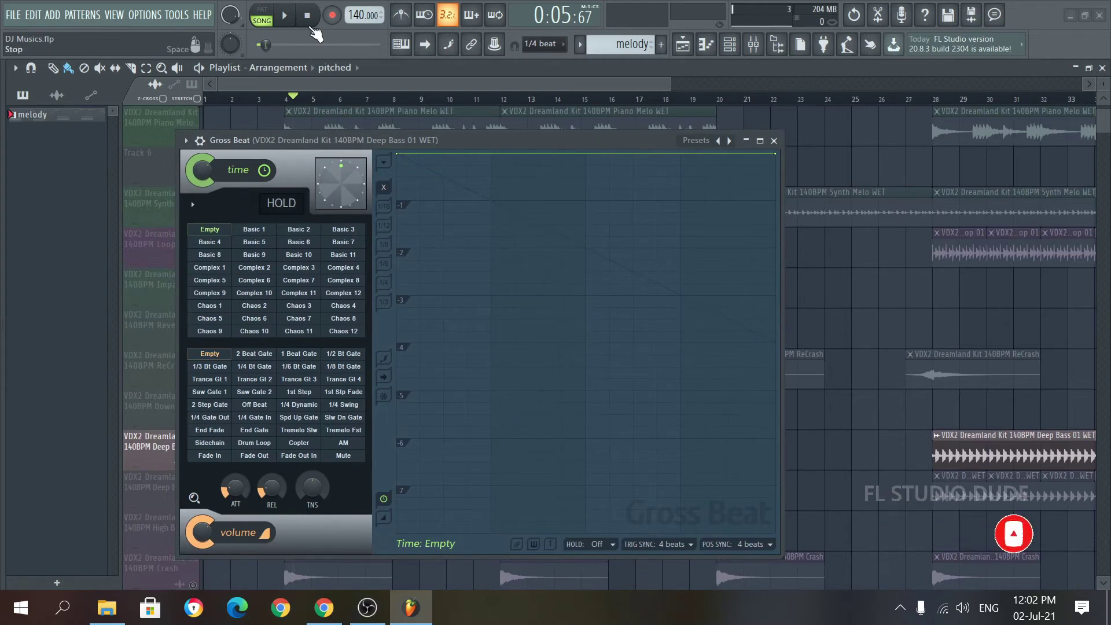
Step: Play the bass through Gross Beat's Sidechain volume preset with the volume mix at 100%
key(space)
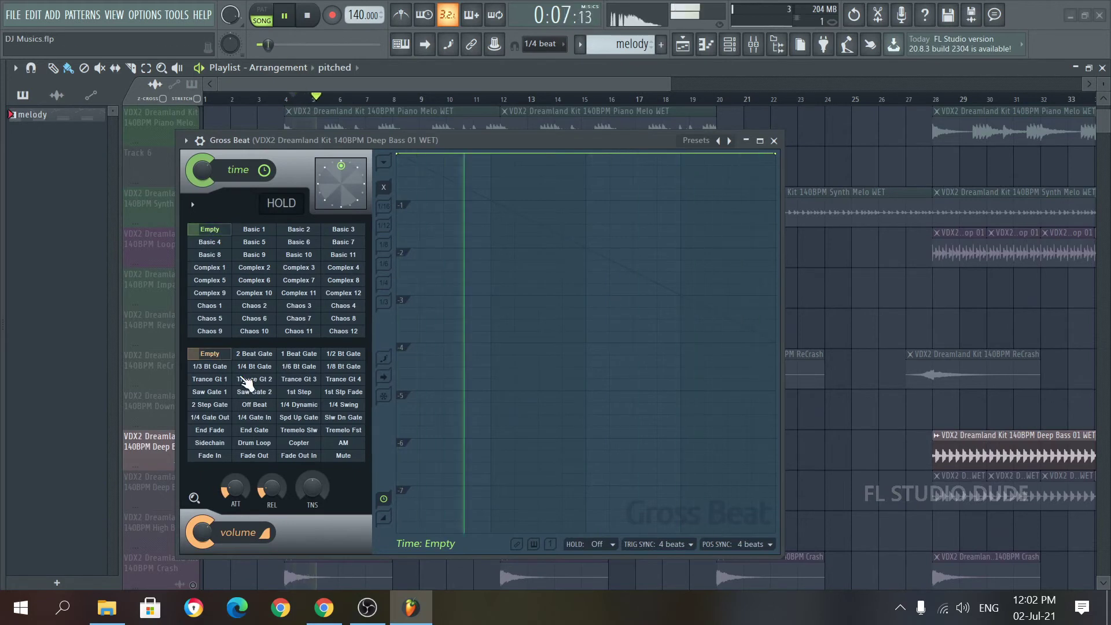
click(209, 443)
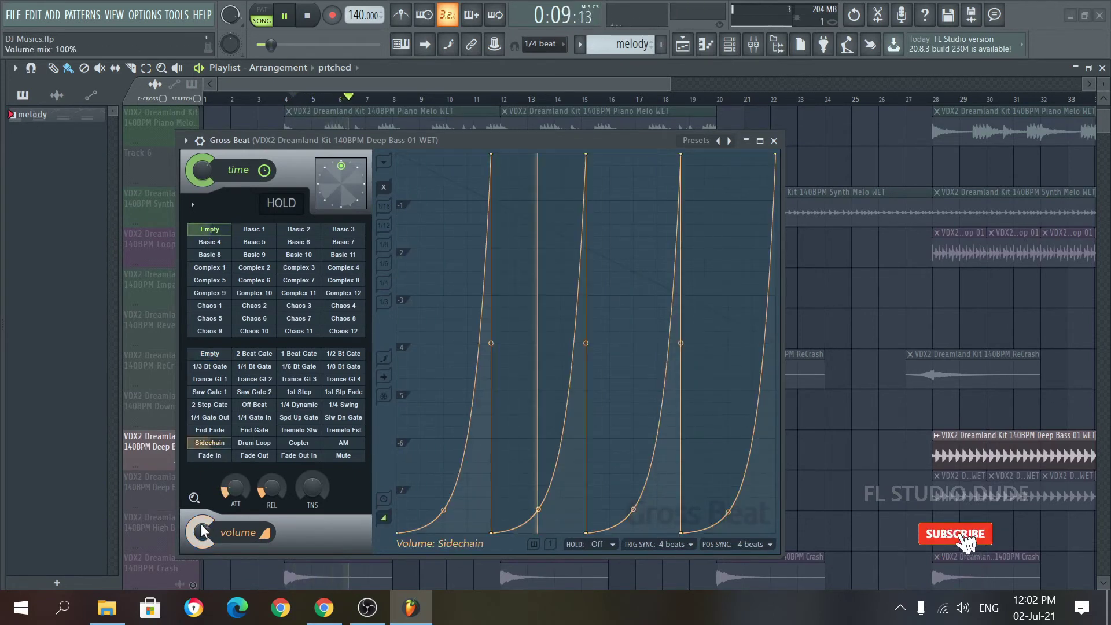
mouse_move(202, 531)
mouse_down()
mouse_move(203, 605)
mouse_move(203, 531)
mouse_up()
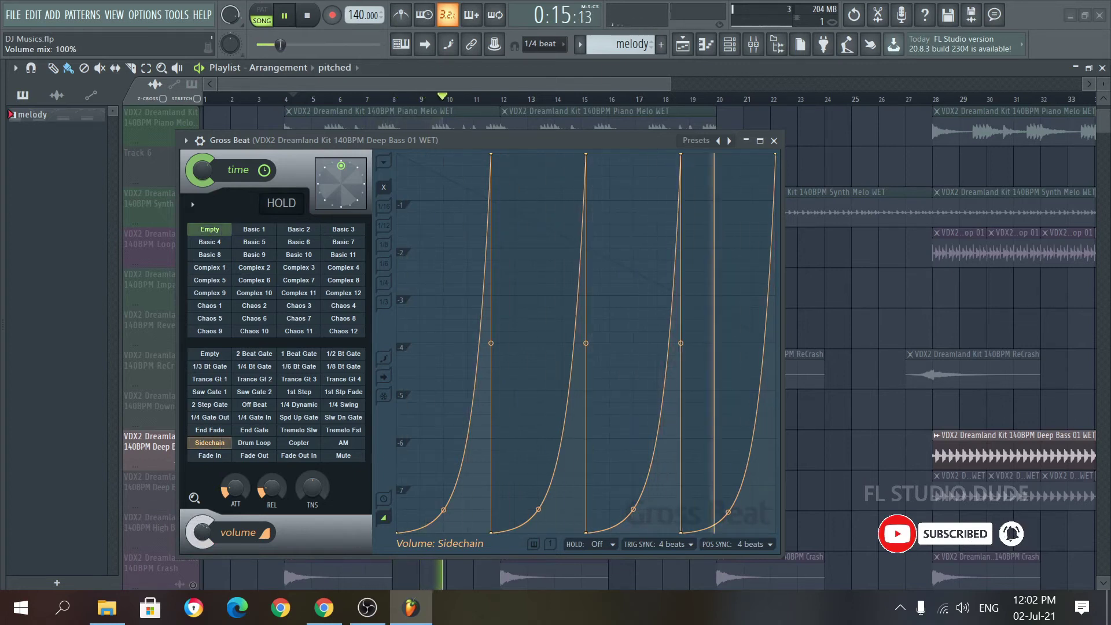
Step: Apply the Chaos 4 time preset and lower Gross Beat's volume mix to 33%
click(346, 308)
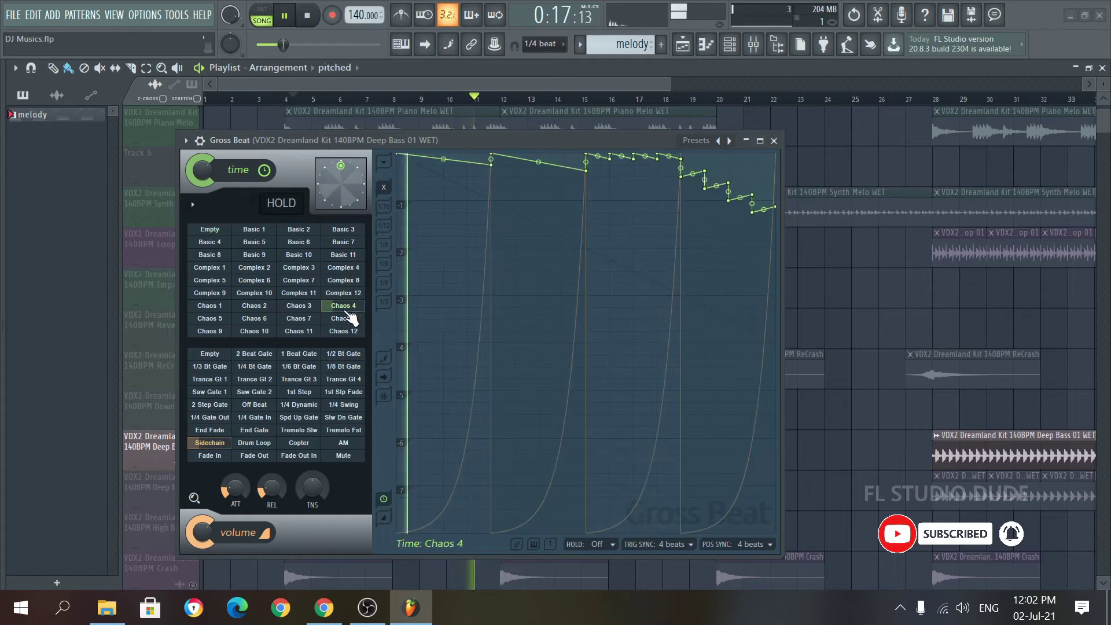
drag(206, 530, 206, 551)
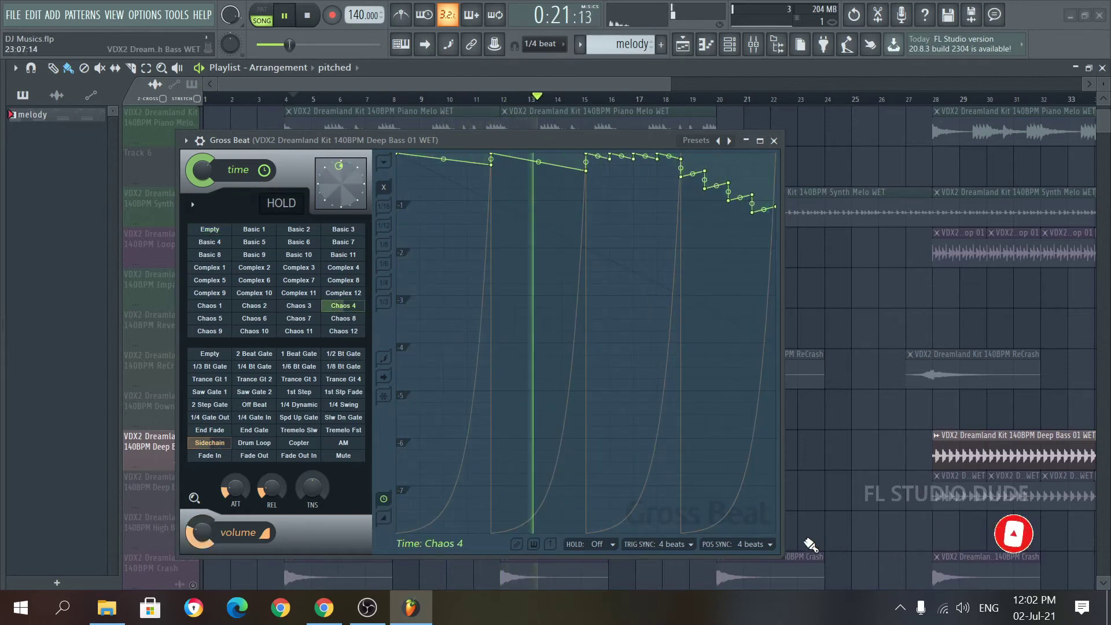
drag(201, 538, 201, 561)
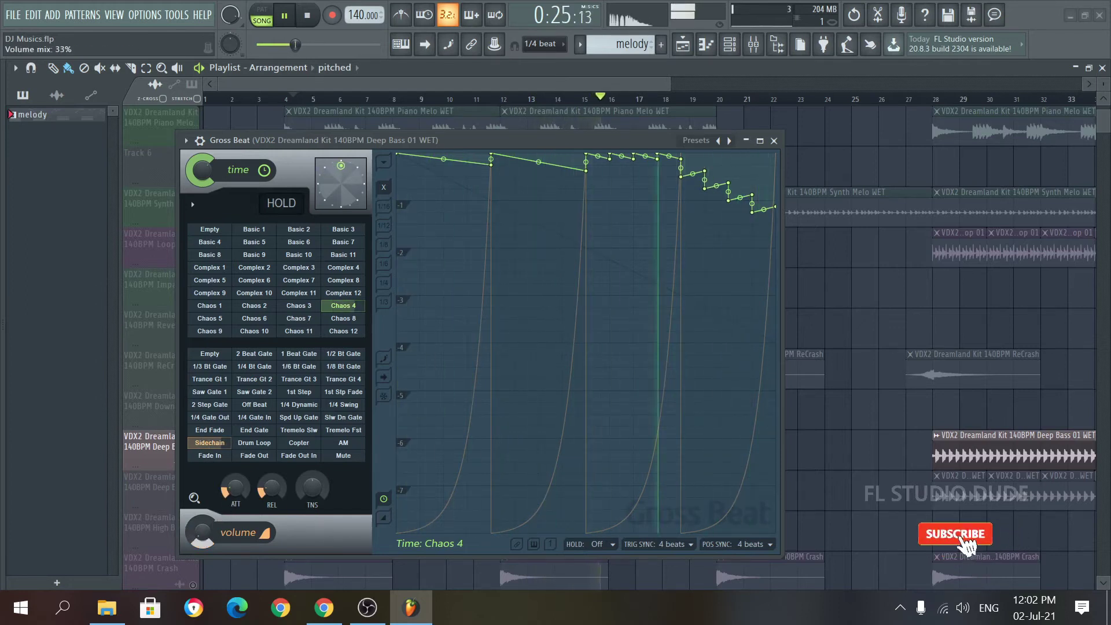
Step: Audition the Complex 7, Basic 4 and Chaos 11 time presets on the playing bass
click(299, 280)
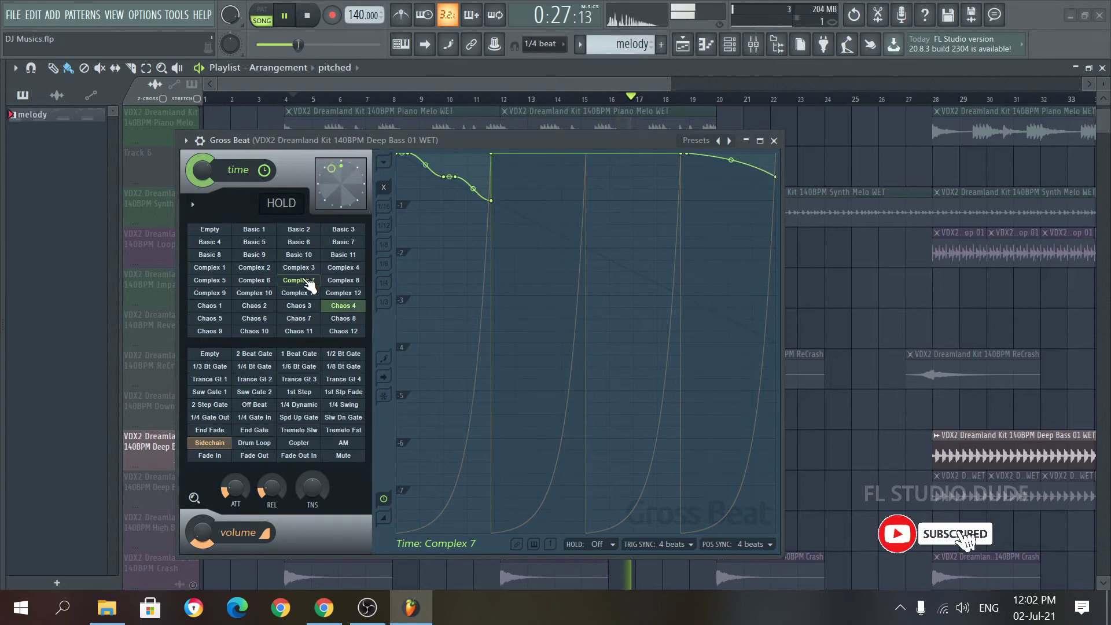
click(211, 246)
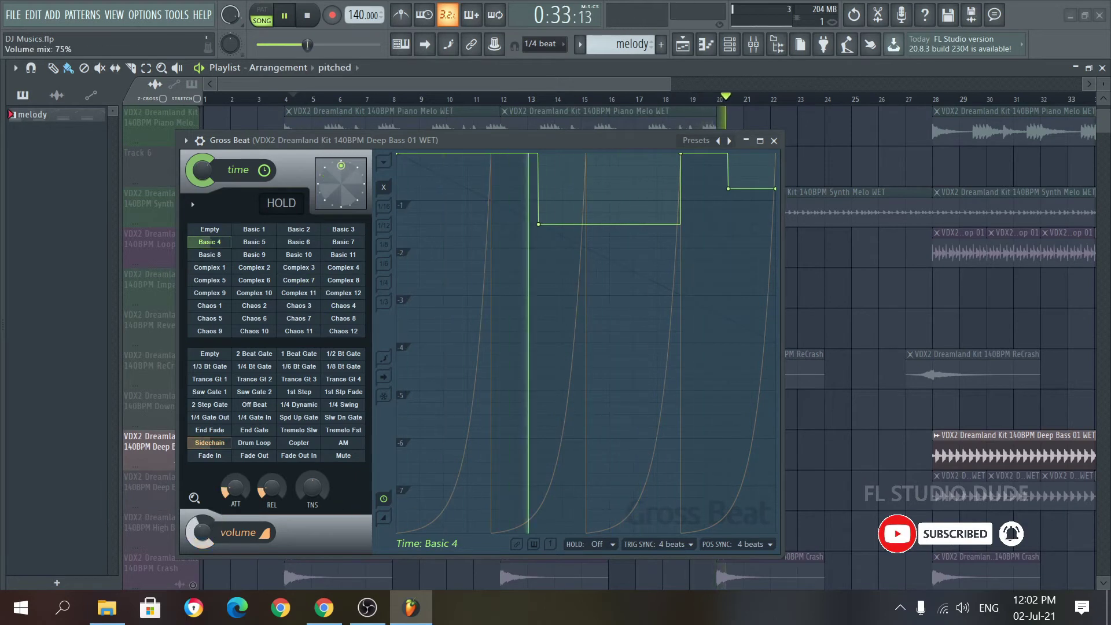
click(298, 331)
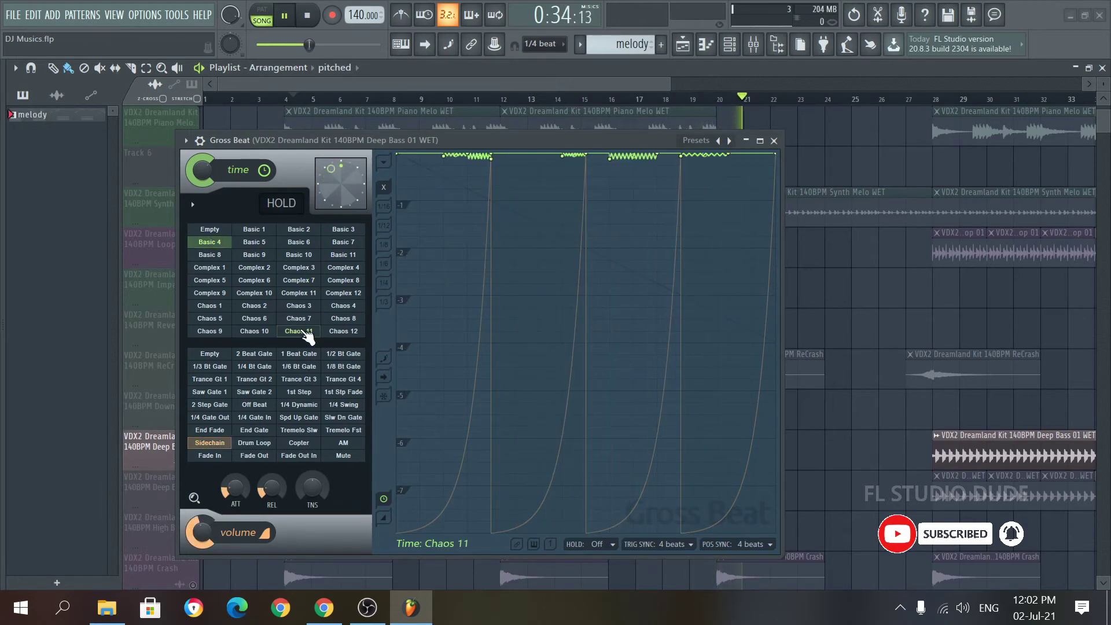
Step: Audition the Trance Gt 1 and 2 Beat Gate volume presets, restarting playback from bar 4
click(213, 380)
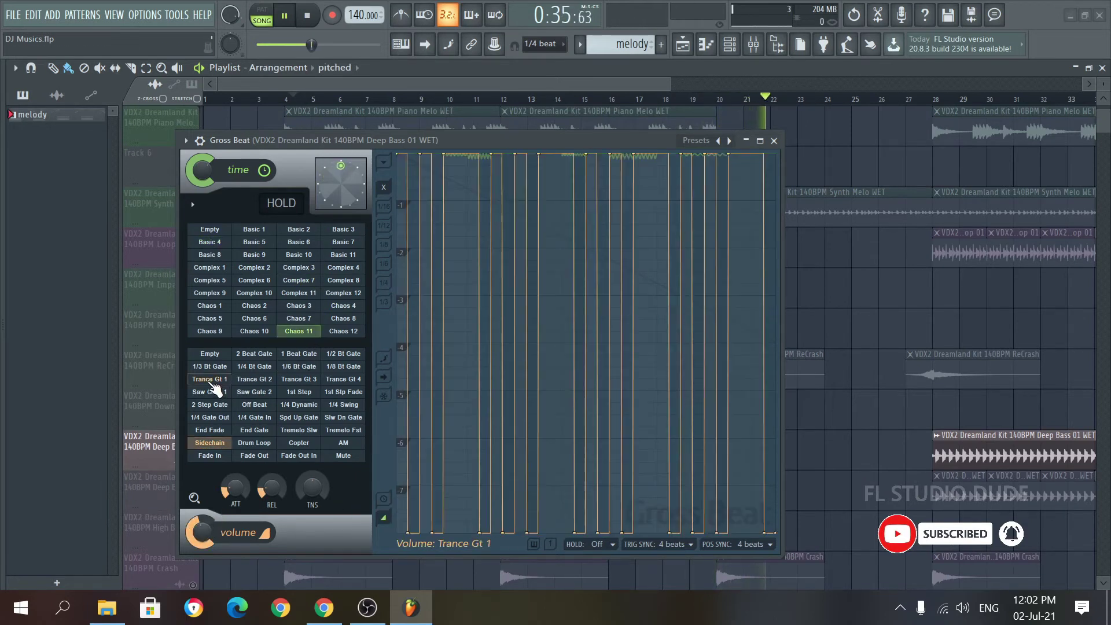
click(292, 18)
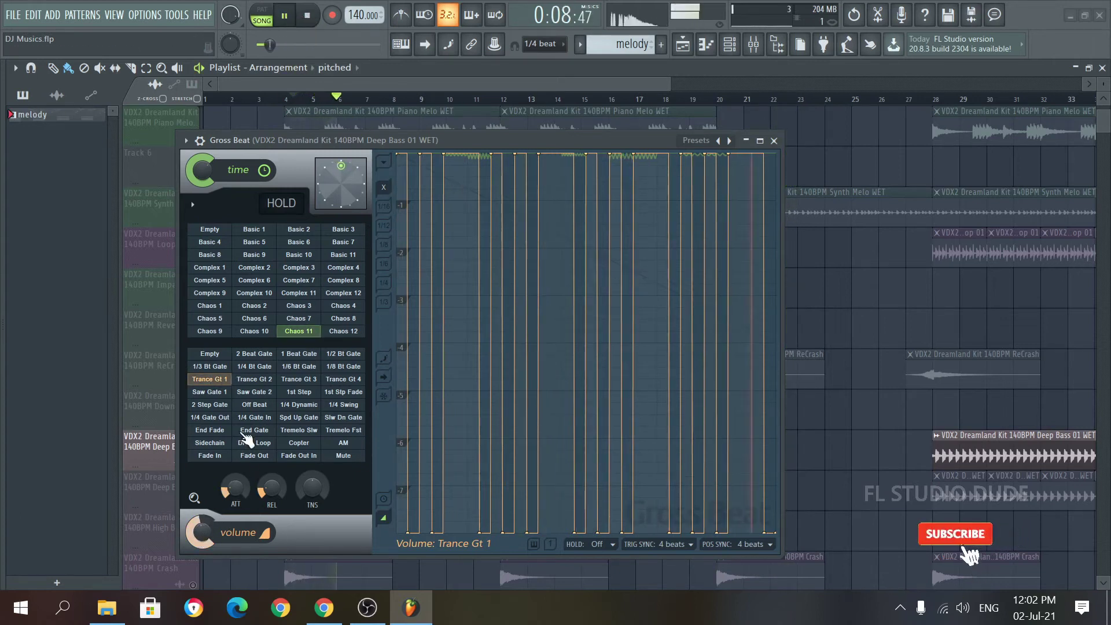
click(254, 354)
key(space)
key(space)
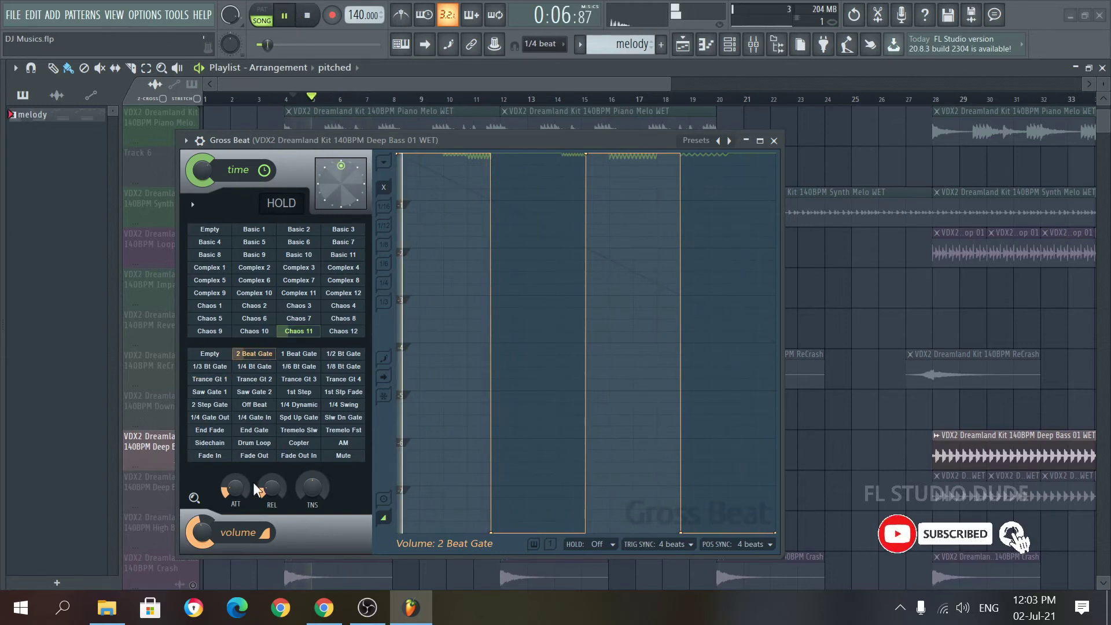
Step: Audition the Complex 12 time preset, switch to Chaos 8, and restart playback from bar 4
click(344, 292)
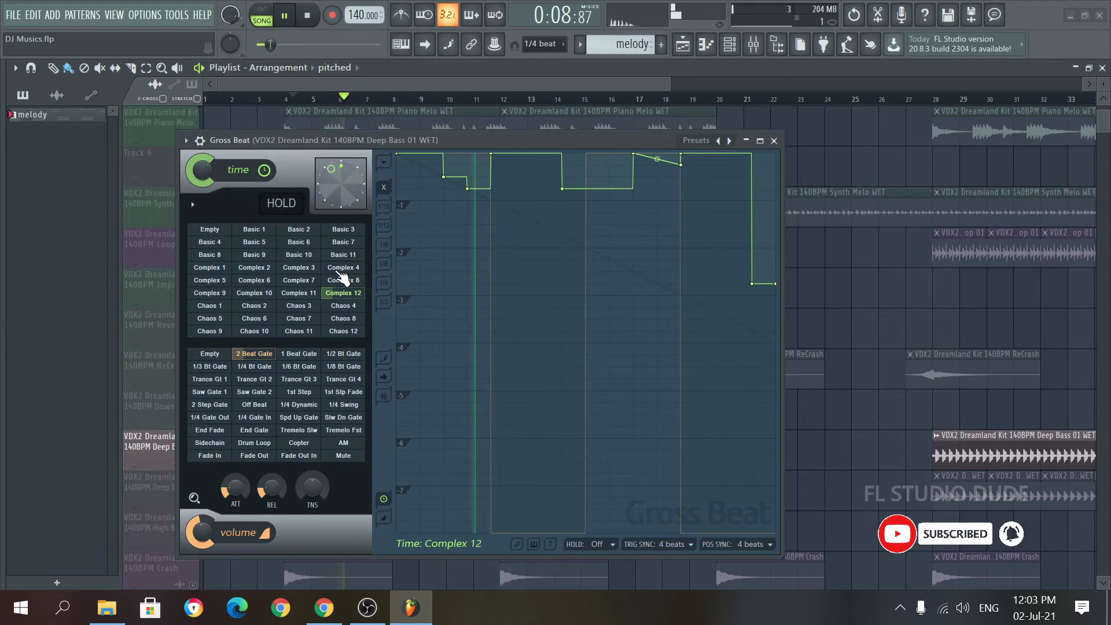
click(288, 16)
click(287, 16)
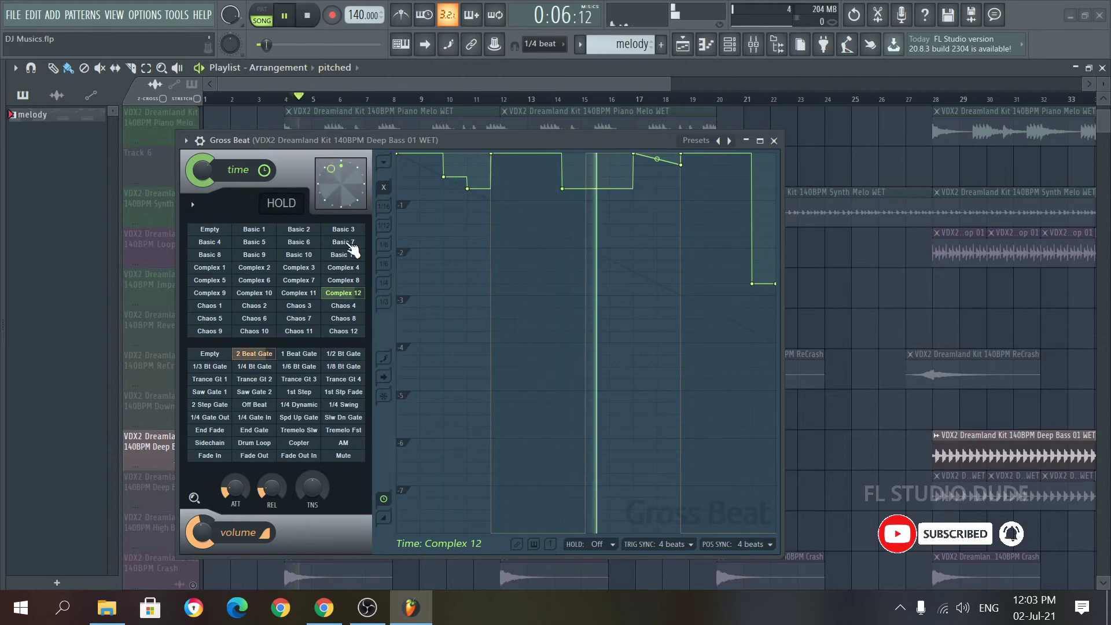
click(343, 319)
click(306, 22)
key(space)
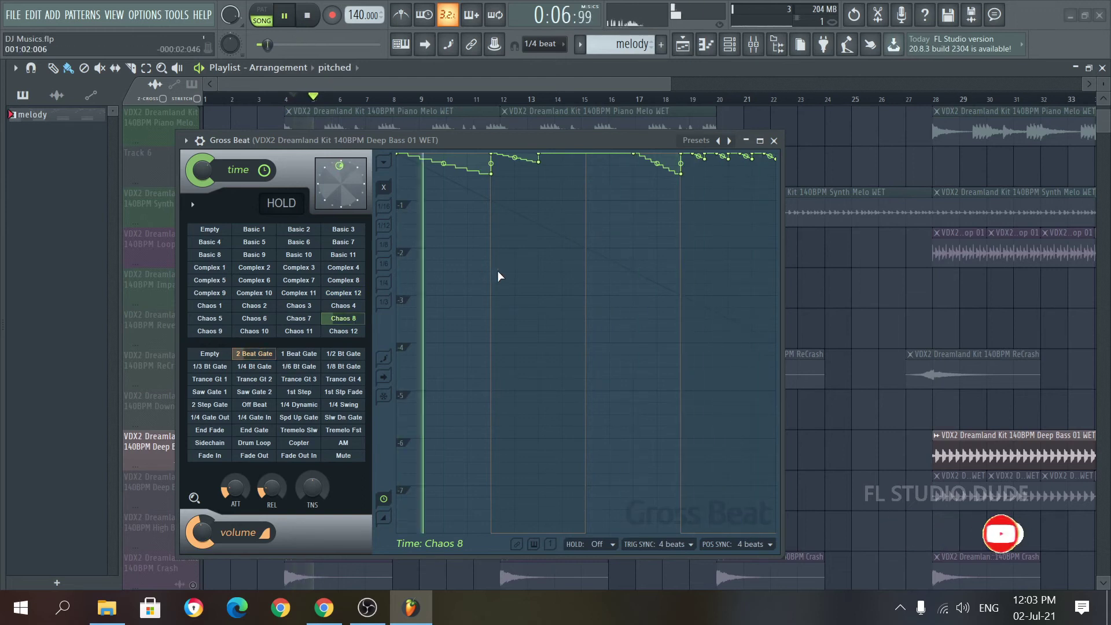
Step: Apply the Spd Up Gate volume preset, restart playback and lower the volume mix to 29%
click(299, 418)
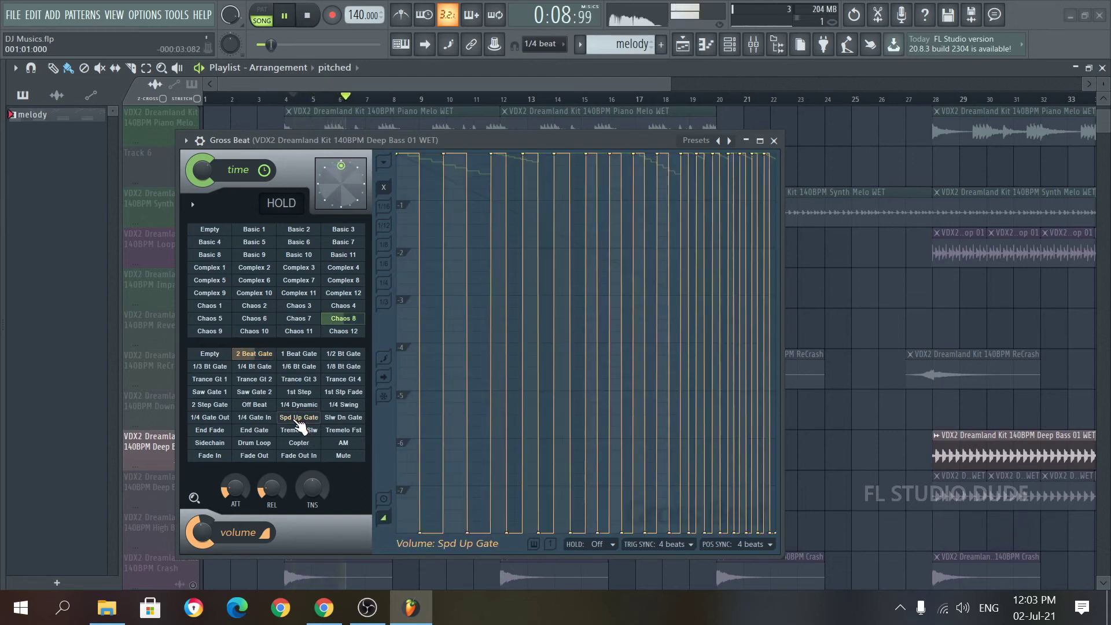
click(305, 17)
key(space)
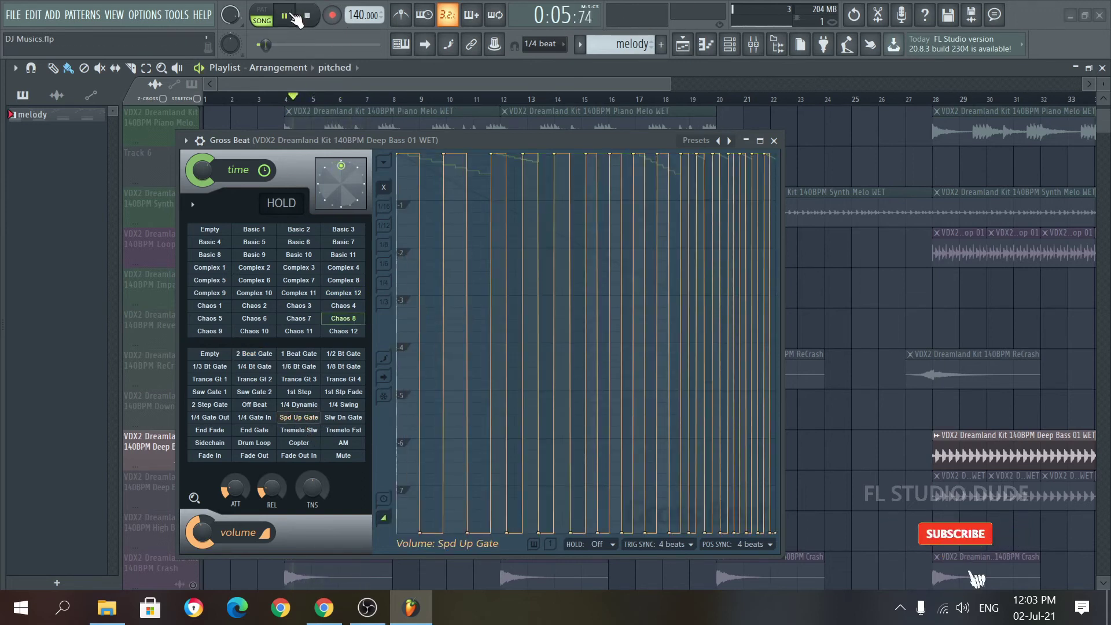
drag(206, 537, 206, 579)
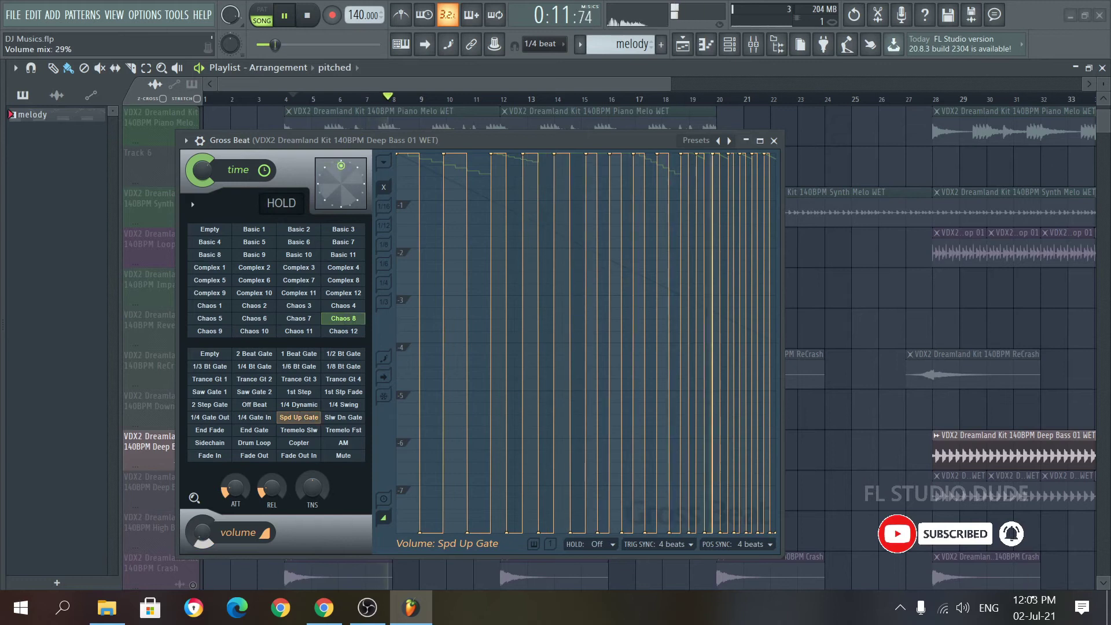
Step: Apply the Complex 12 time preset, audition it from bar 4, and close Gross Beat
click(343, 293)
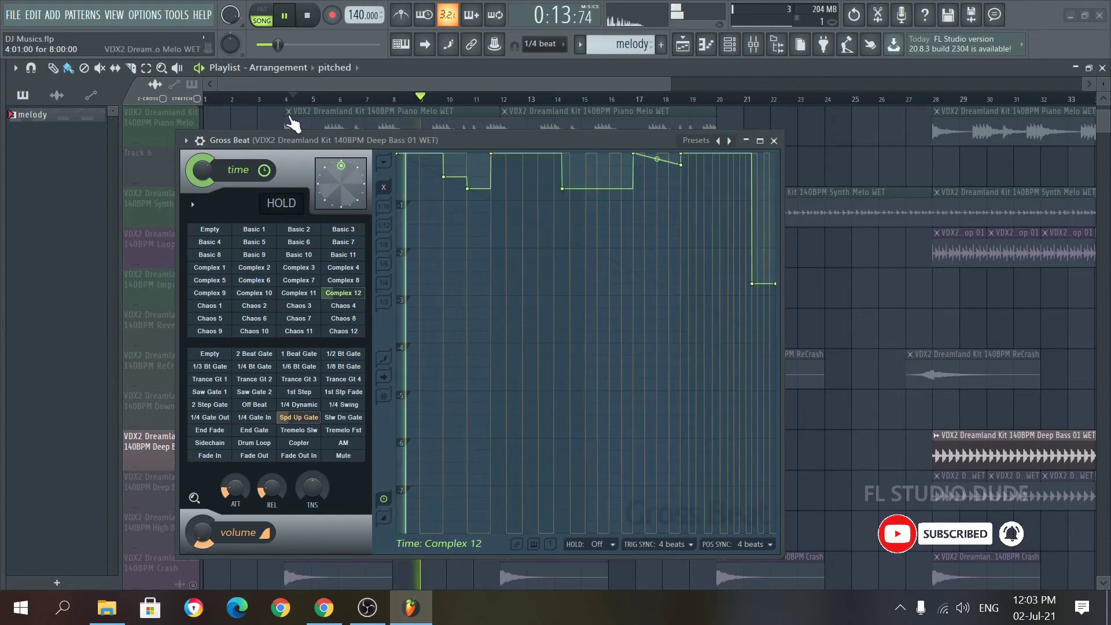
click(286, 99)
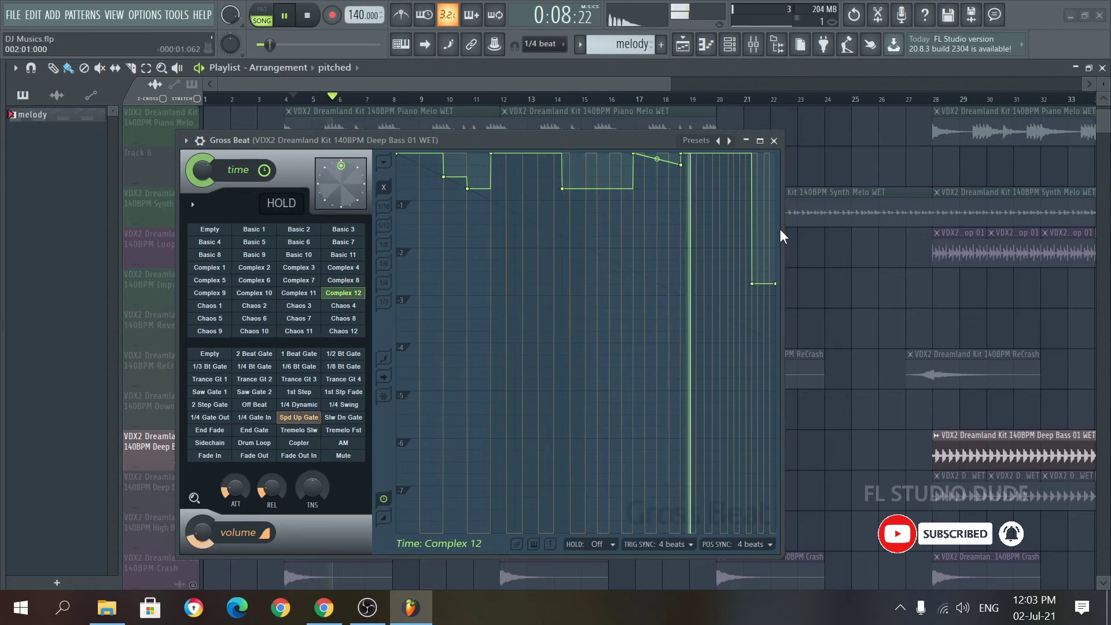
key(space)
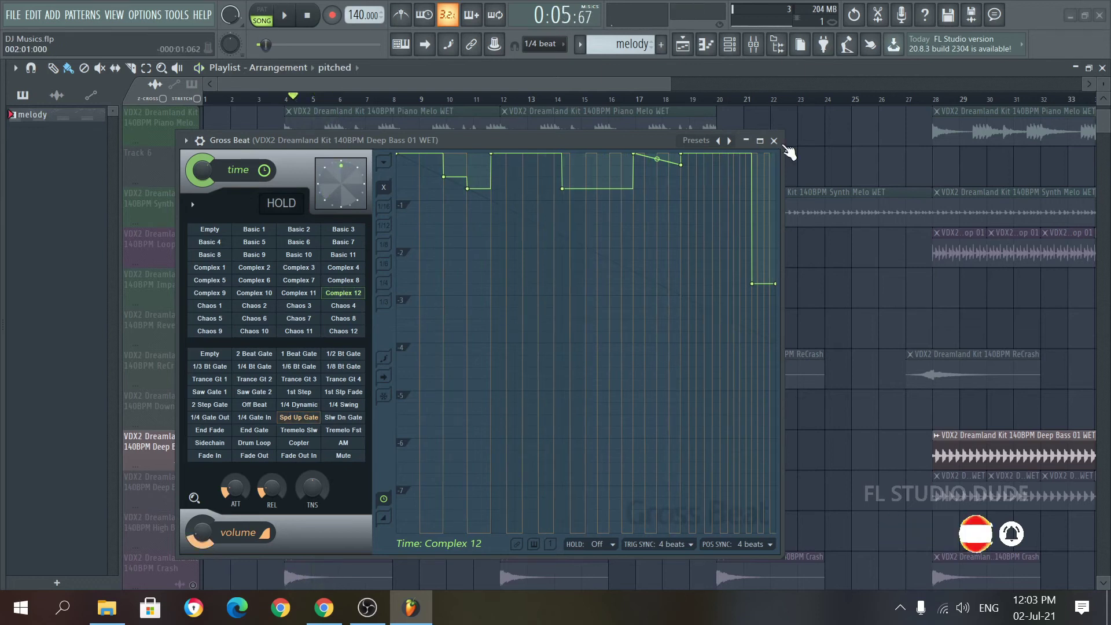
click(776, 140)
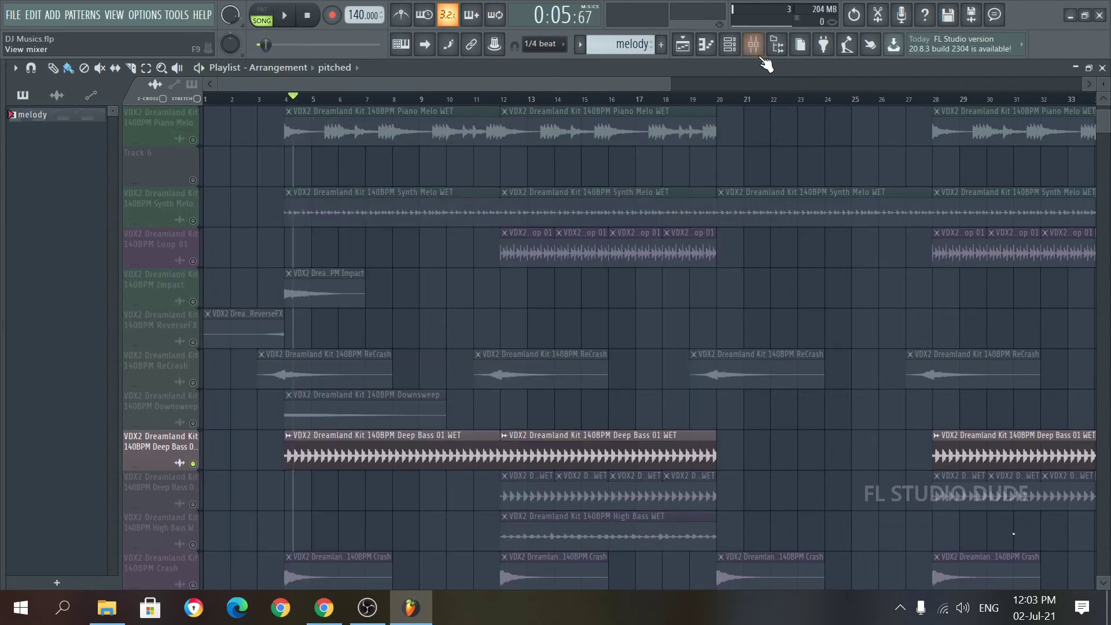
Step: Switch to Chrome and check Newtone's availability per edition in the Audio Editors section of the FL Studio comparison table
click(324, 608)
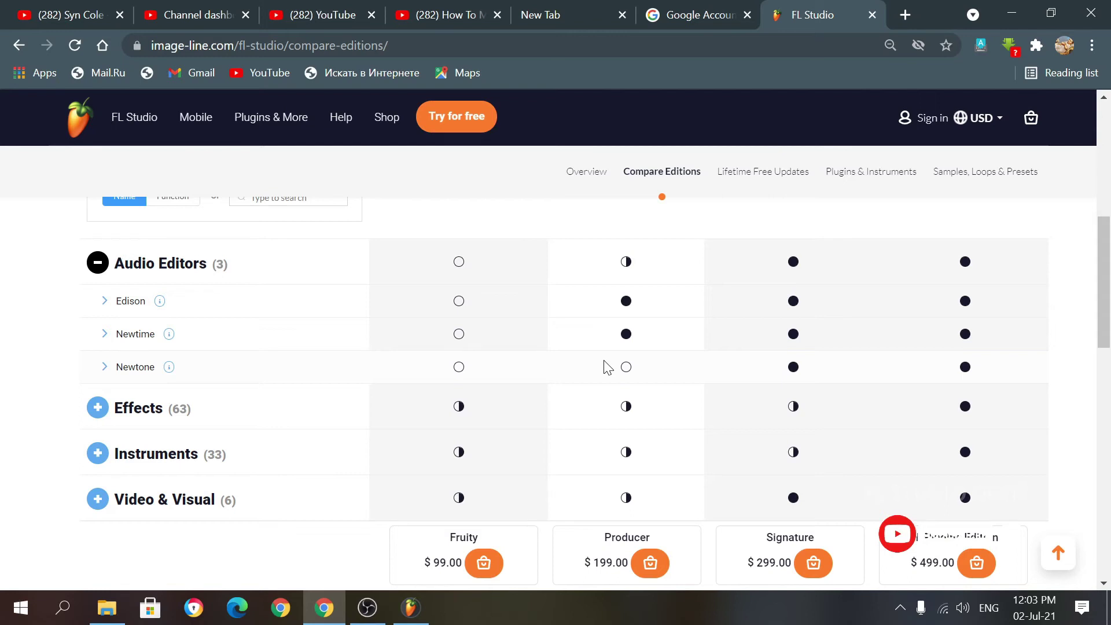
scroll(764, 386, up, 3)
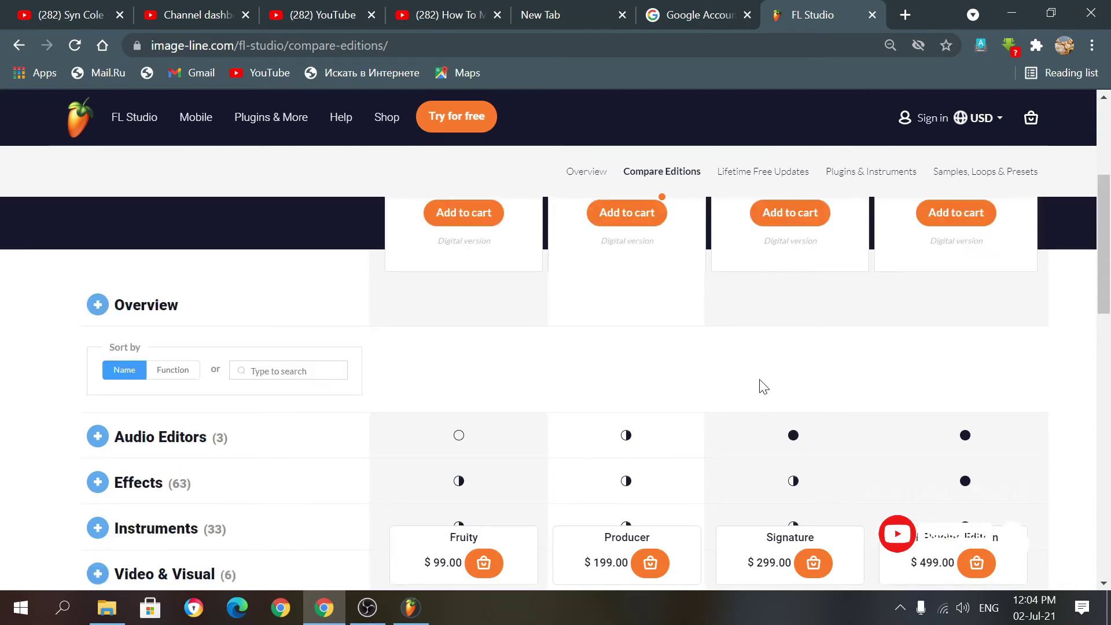
scroll(480, 383, down, 3)
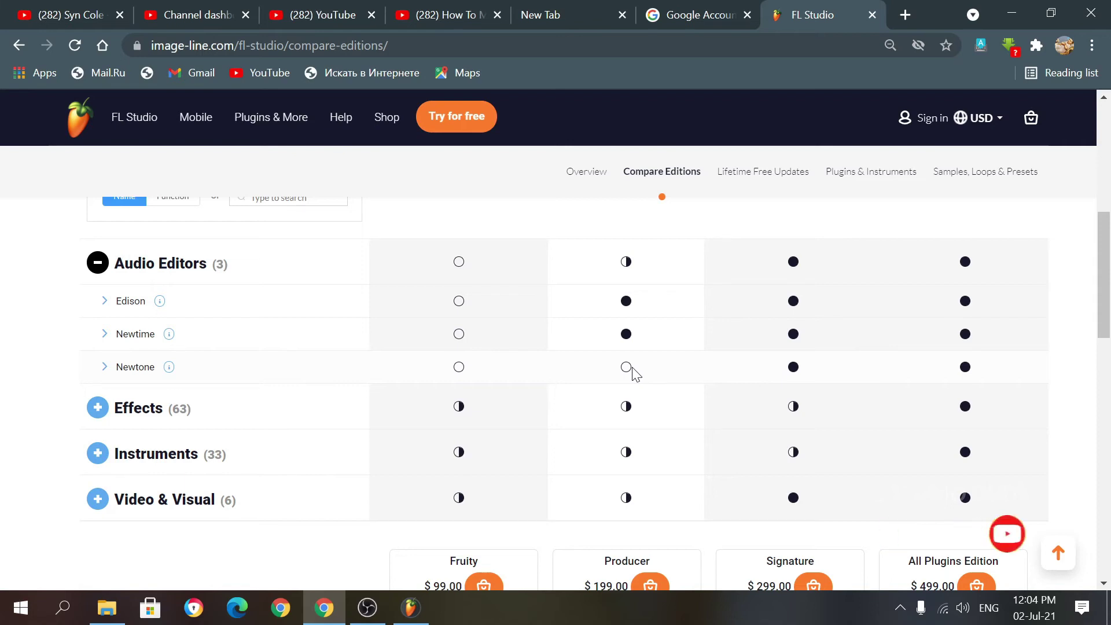
mouse_move(631, 367)
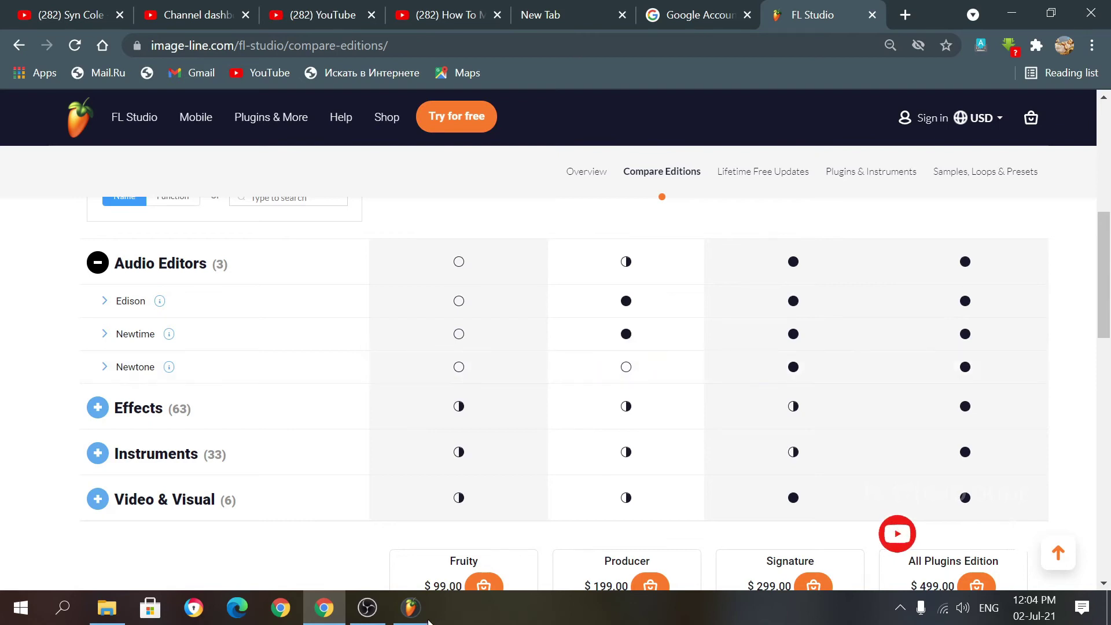
Step: Switch to FL Studio, enable Track 22 while leaving Track 20 muted, and audition the pitched vocal clips
click(428, 620)
scroll(642, 296, down, 5)
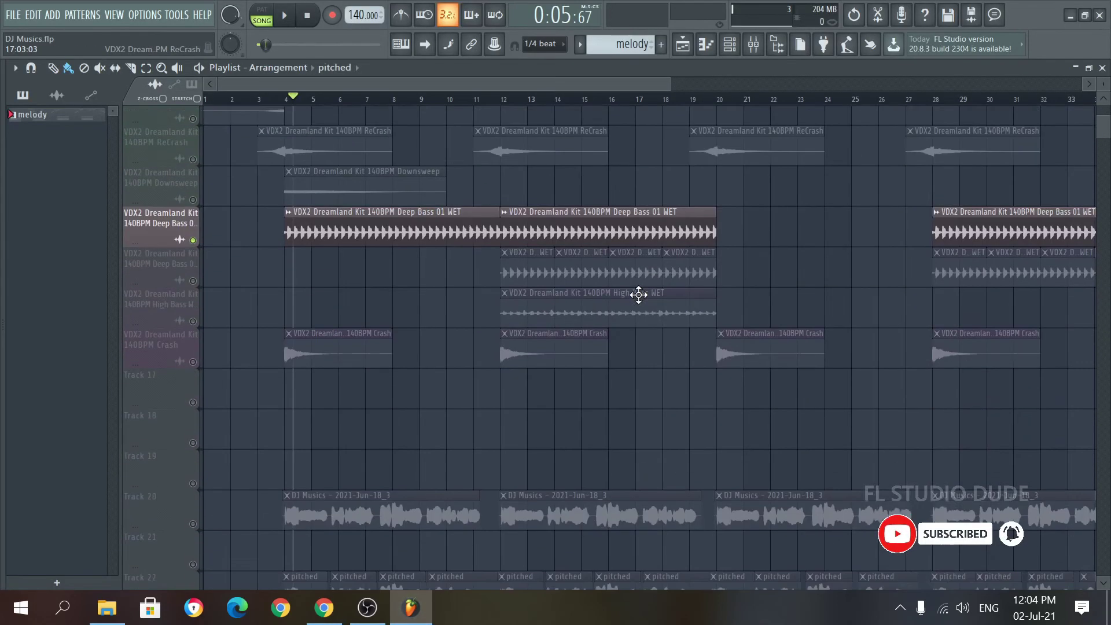
scroll(639, 295, down, 4)
click(194, 383)
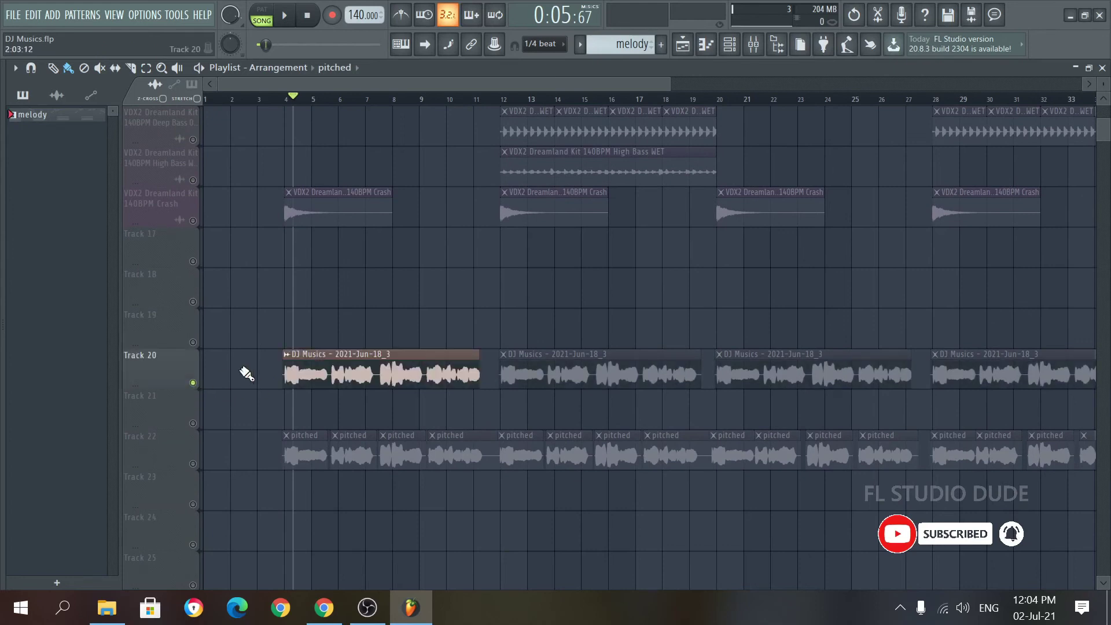
click(193, 464)
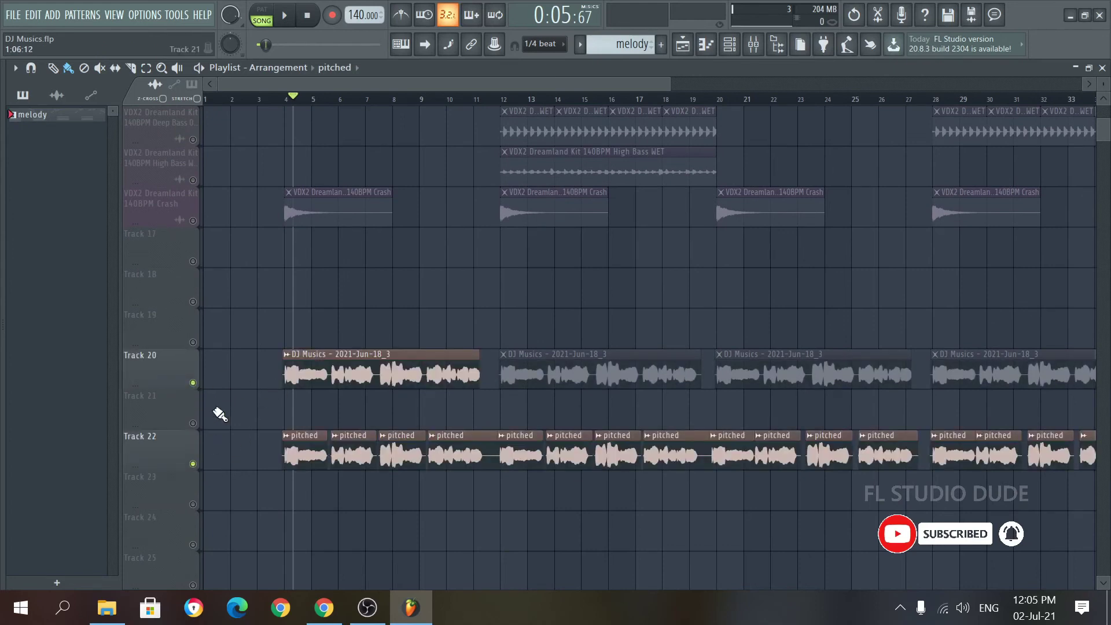
click(193, 383)
key(space)
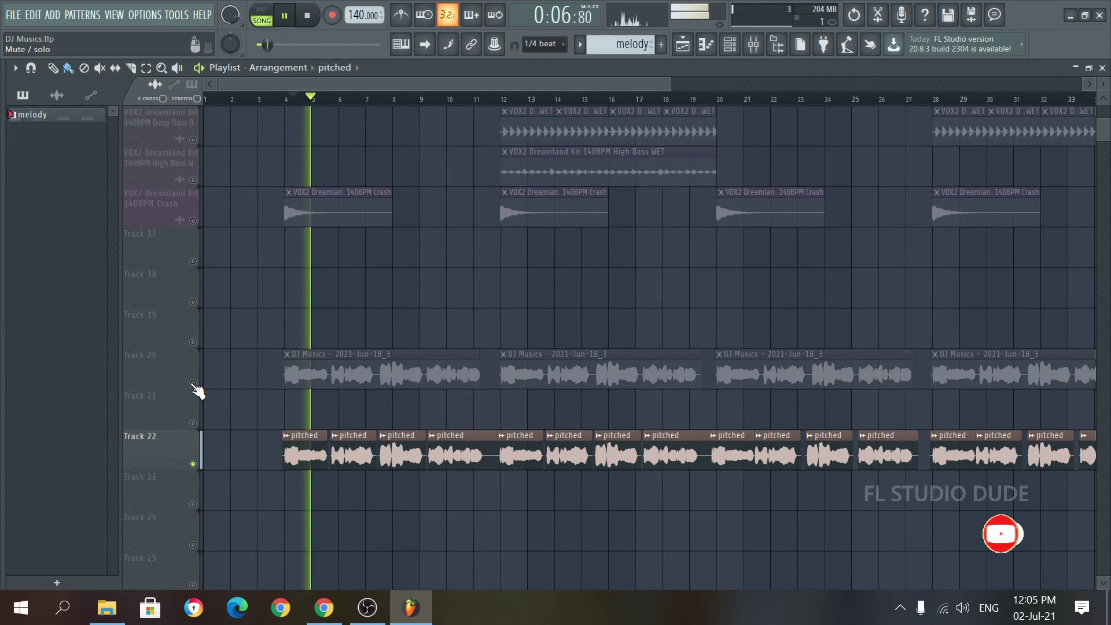
key(space)
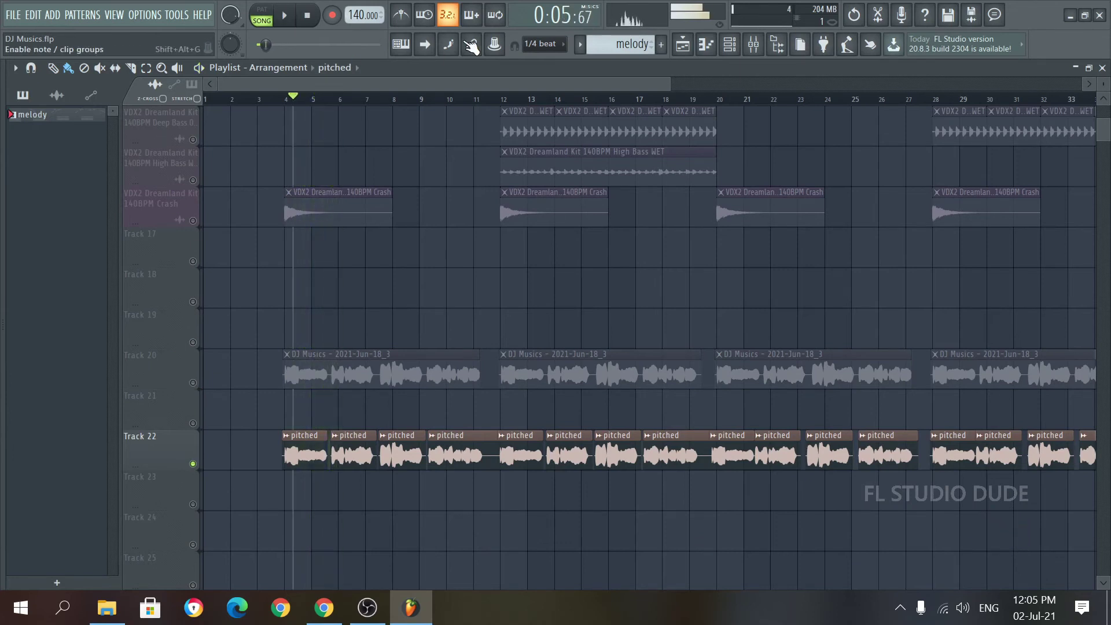
Step: Open the mixer and bring up the Newtone plugin loaded on Insert 21
click(753, 45)
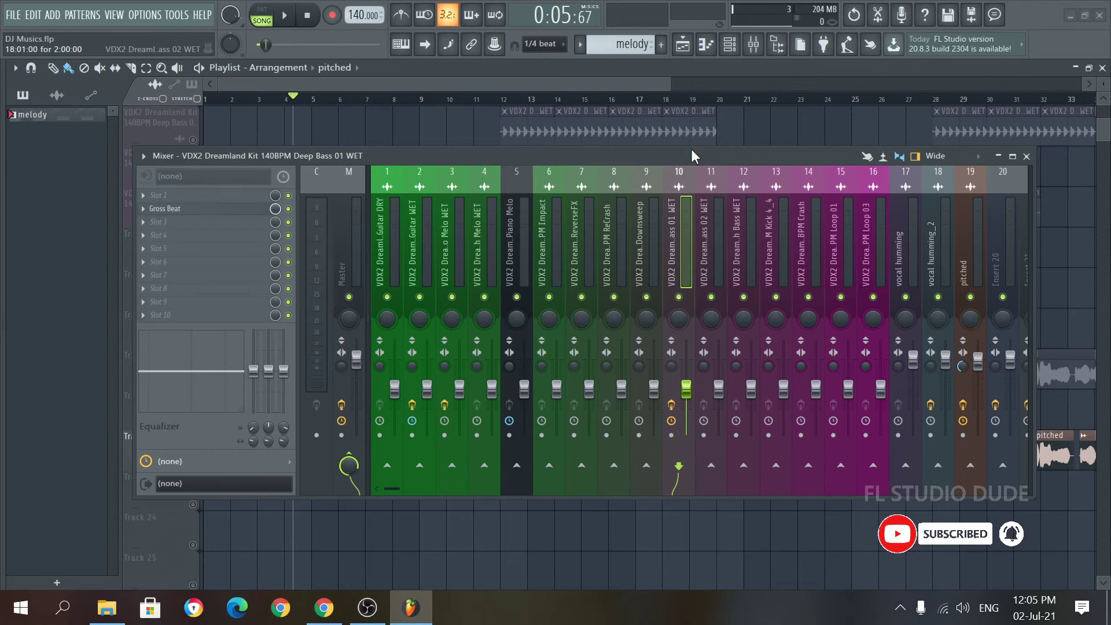
click(977, 208)
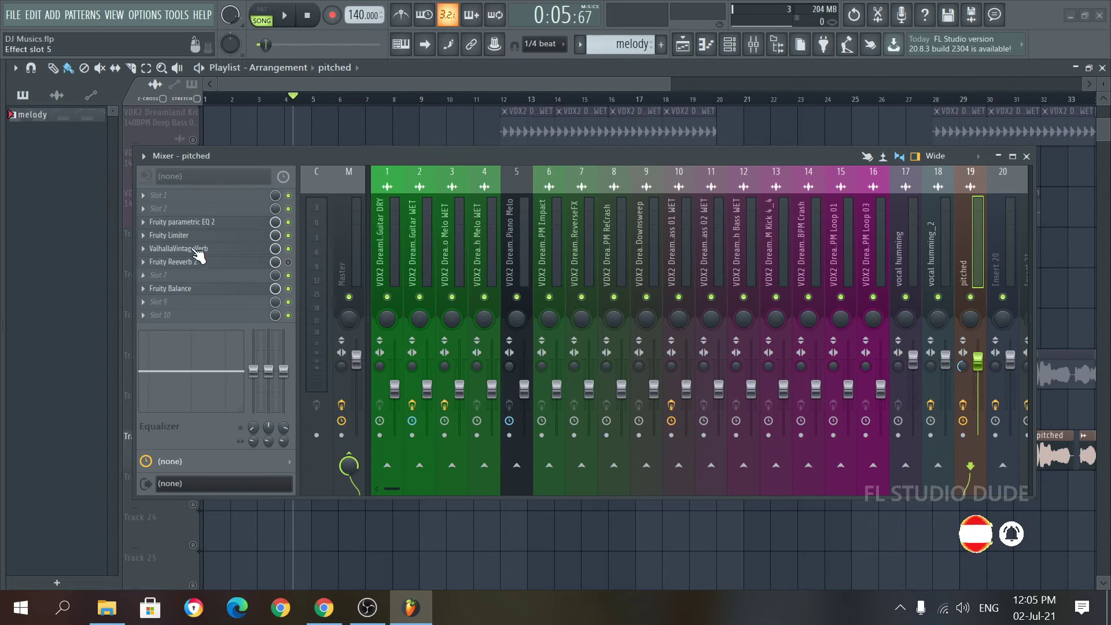
click(988, 264)
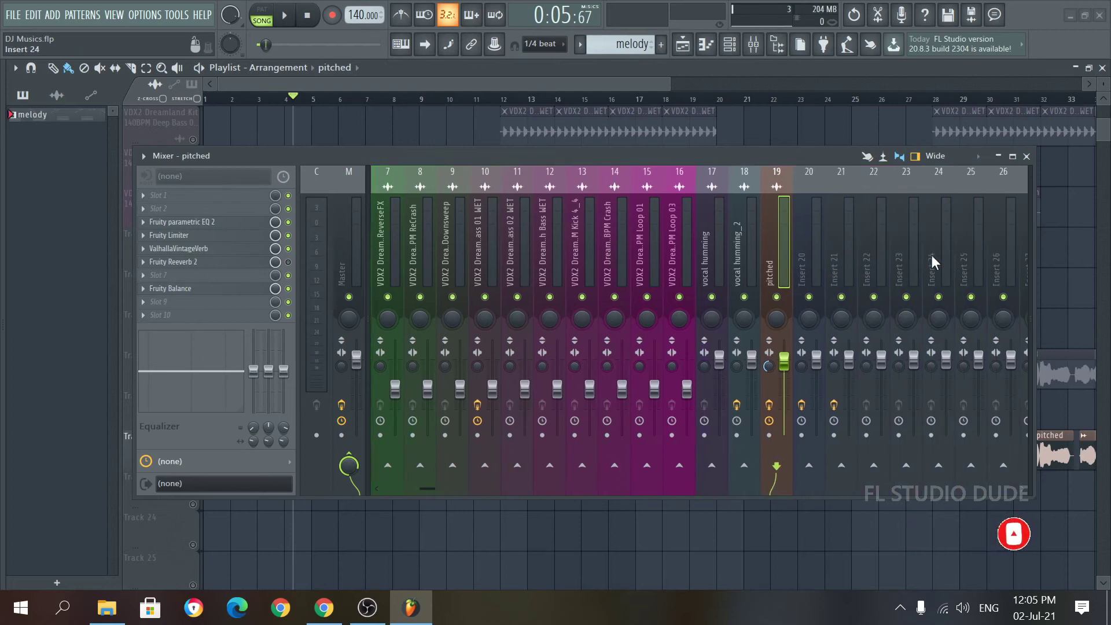
click(844, 245)
click(182, 198)
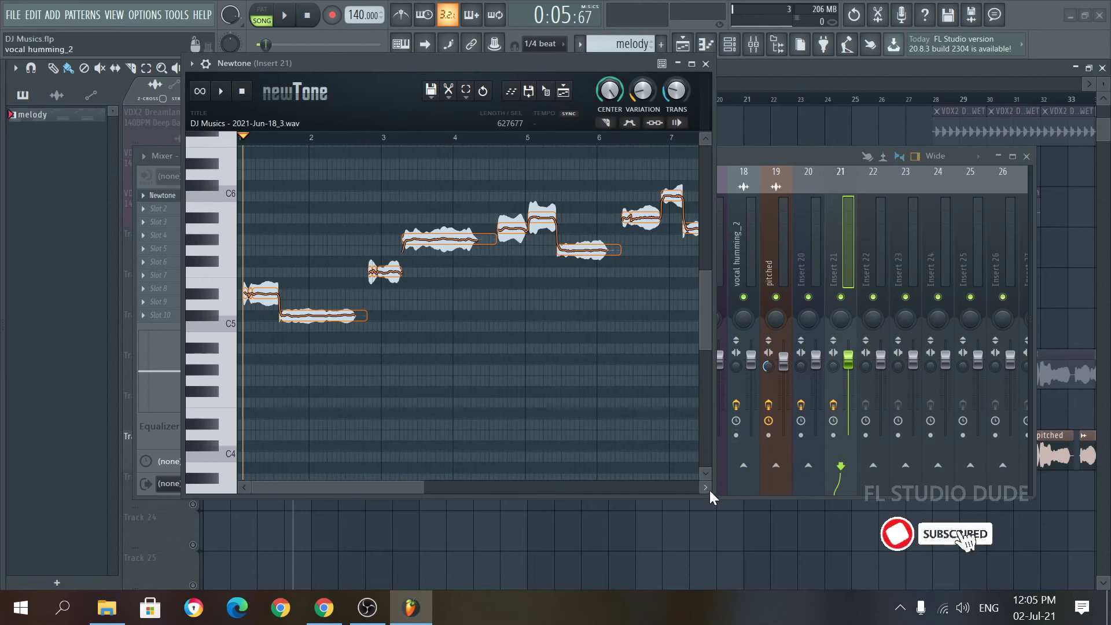
Step: Enlarge the Newtone window, reset the song position to the start, and audition the vocal recording in Newtone
drag(714, 495, 1003, 517)
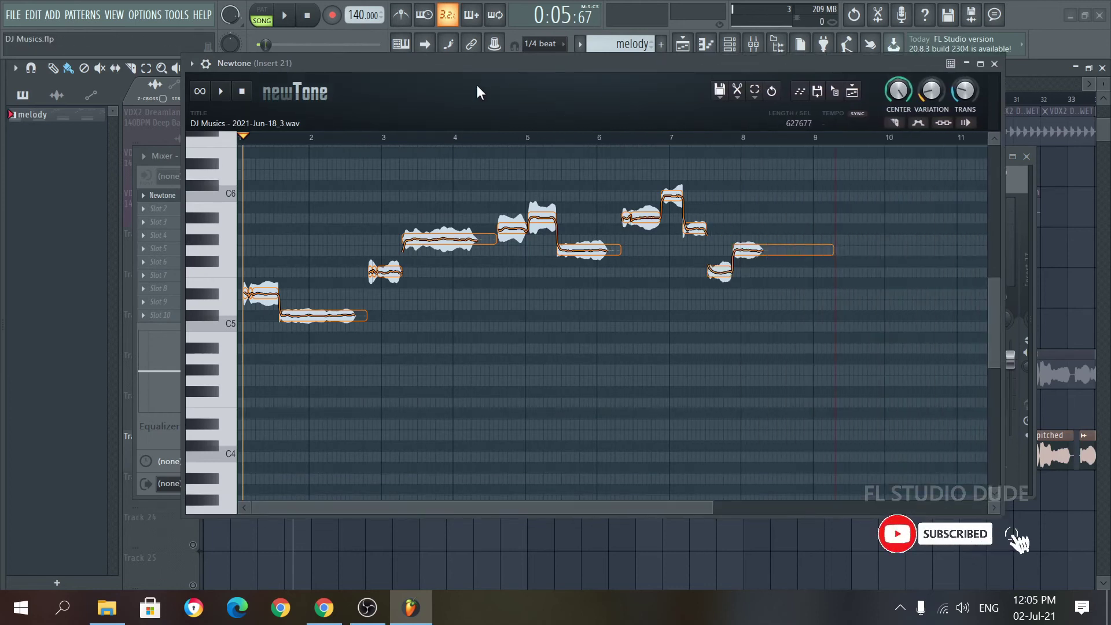
drag(507, 68, 511, 69)
click(308, 15)
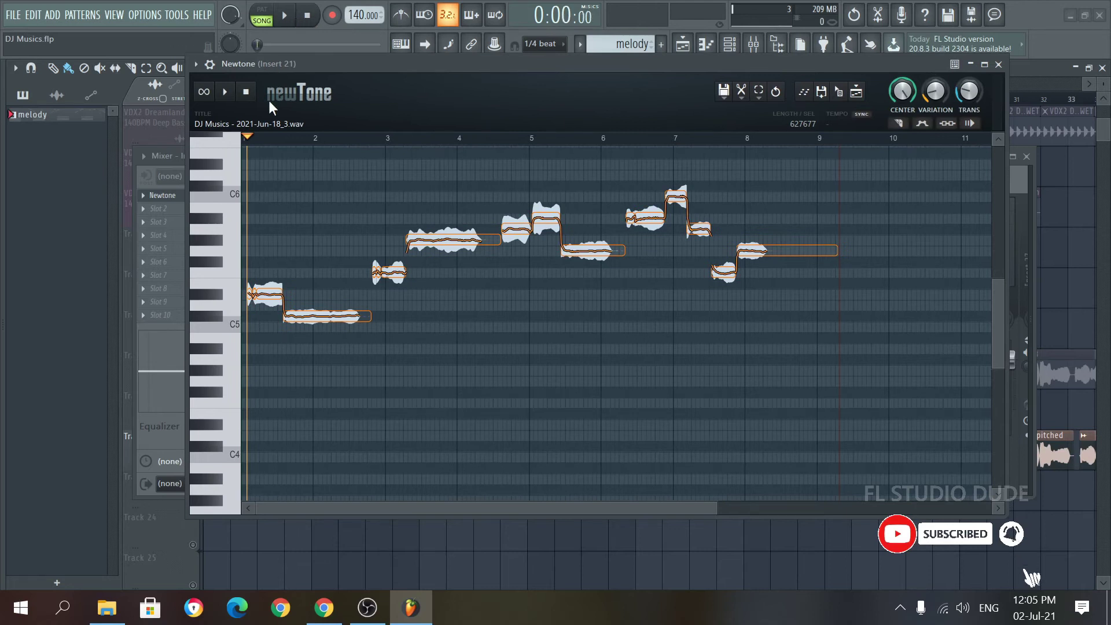
click(227, 91)
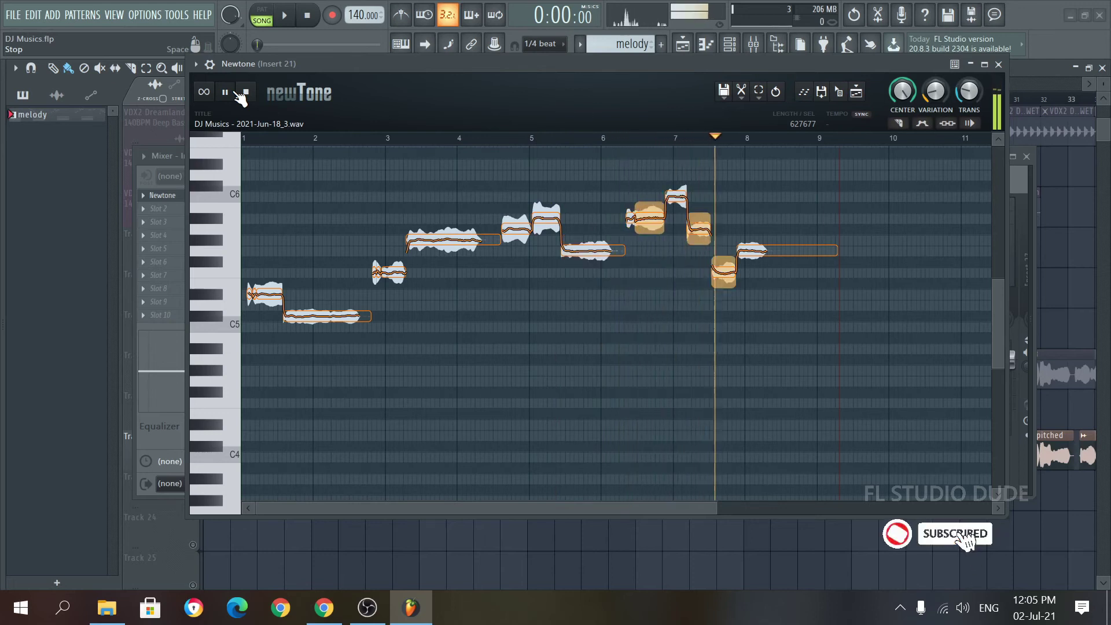
key(space)
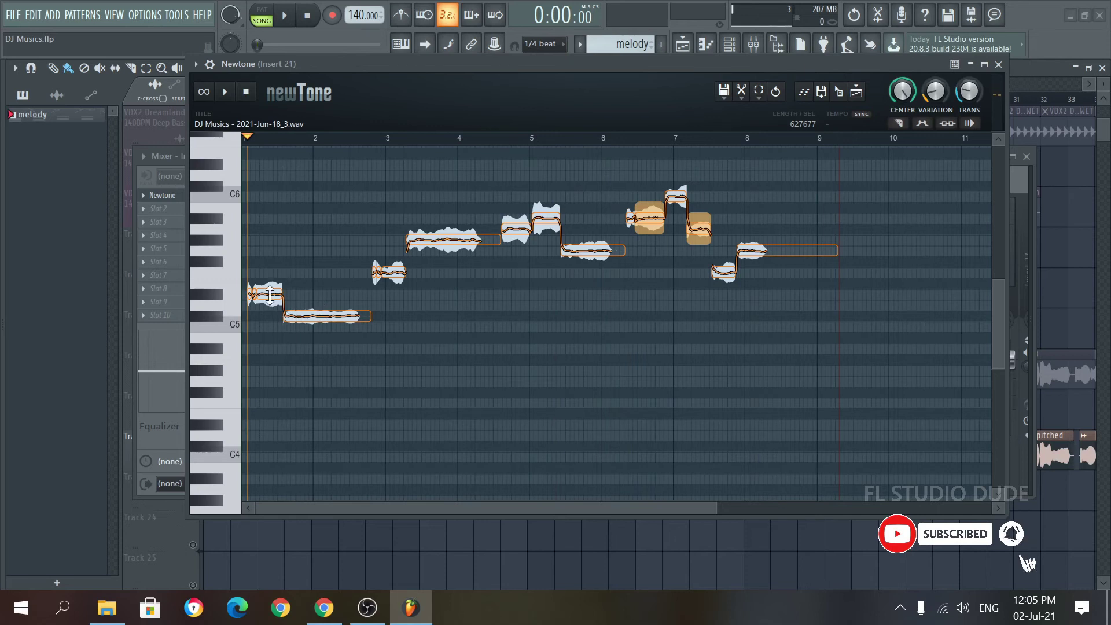
Step: Place Newtone's playhead just before the first vocal note and audition the opening
click(250, 269)
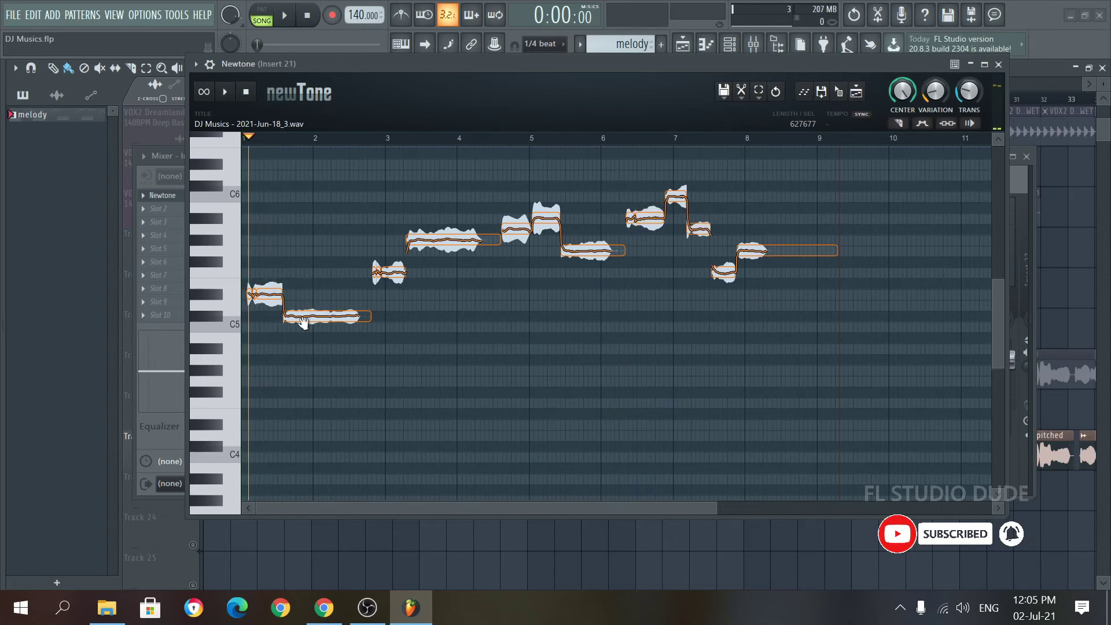
scroll(266, 298, up, 2)
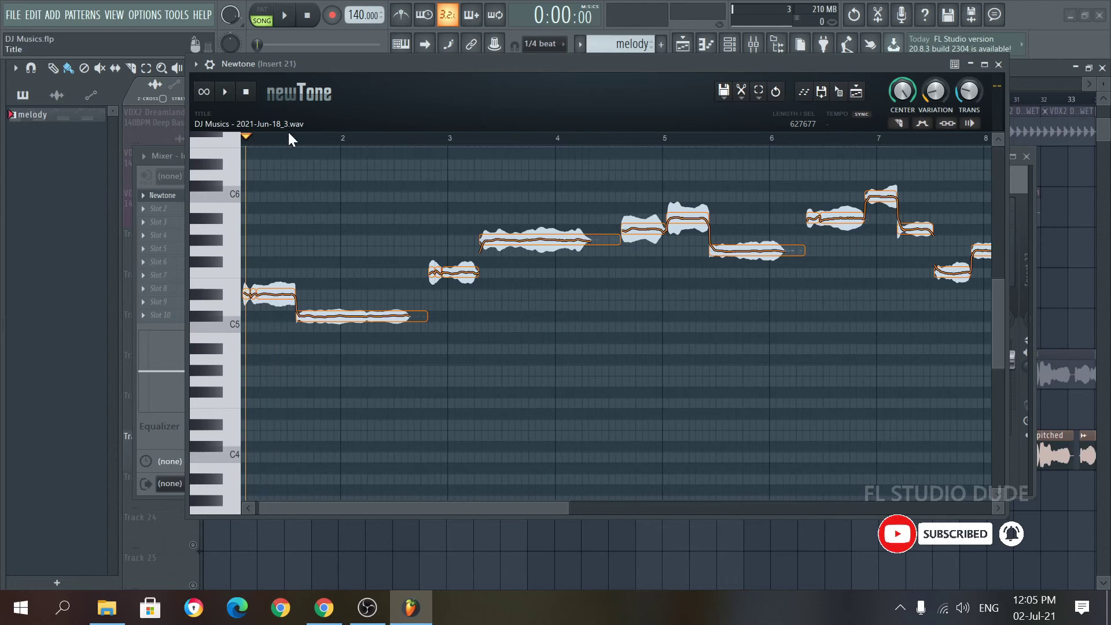
drag(248, 138, 236, 135)
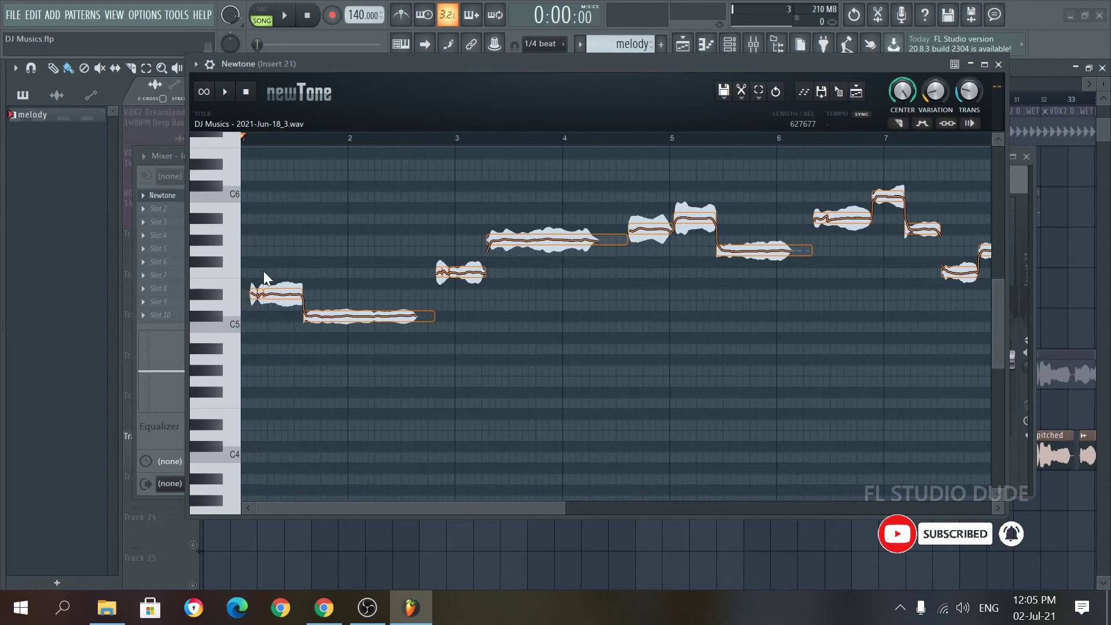
click(249, 264)
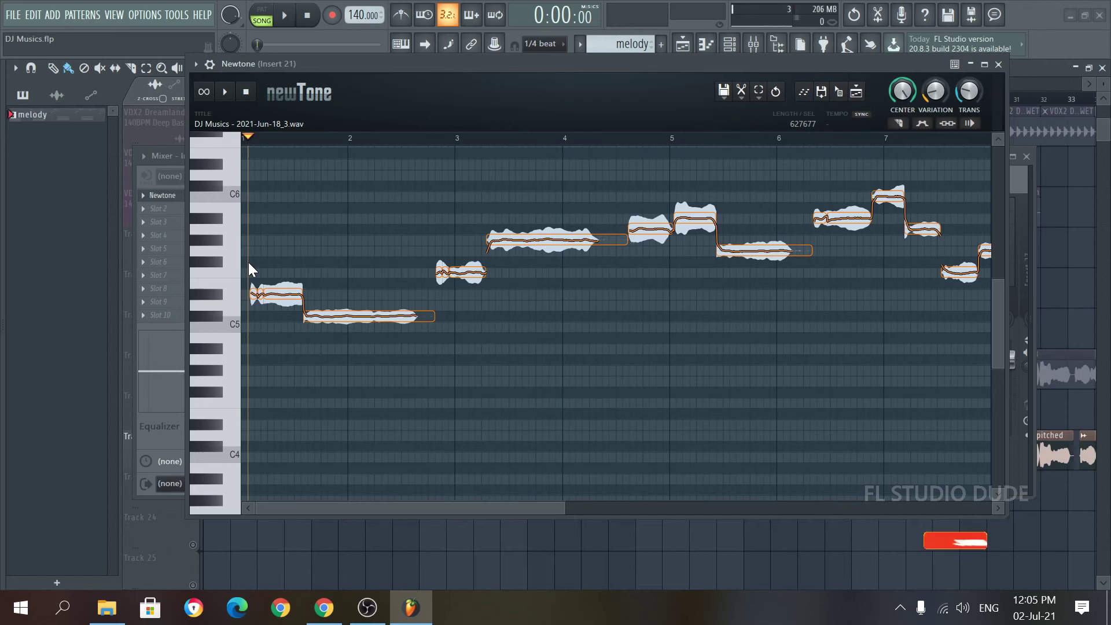
key(space)
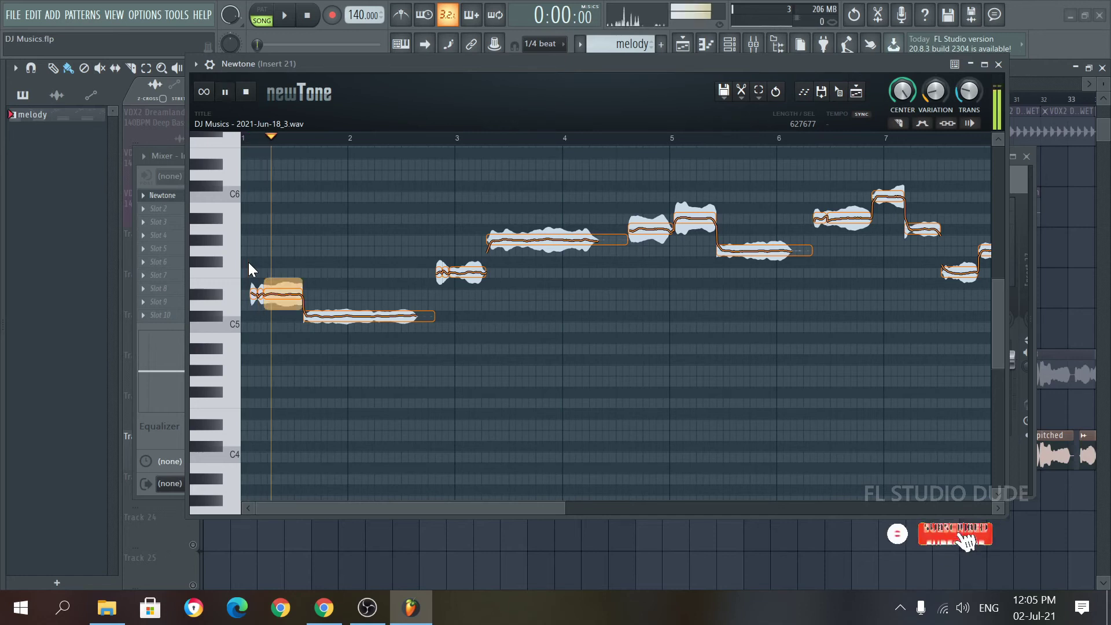
key(space)
Step: Lower the second vocal note by one semitone and audition the change
mouse_move(366, 314)
mouse_down()
mouse_move(367, 295)
mouse_move(363, 327)
mouse_up()
key(space)
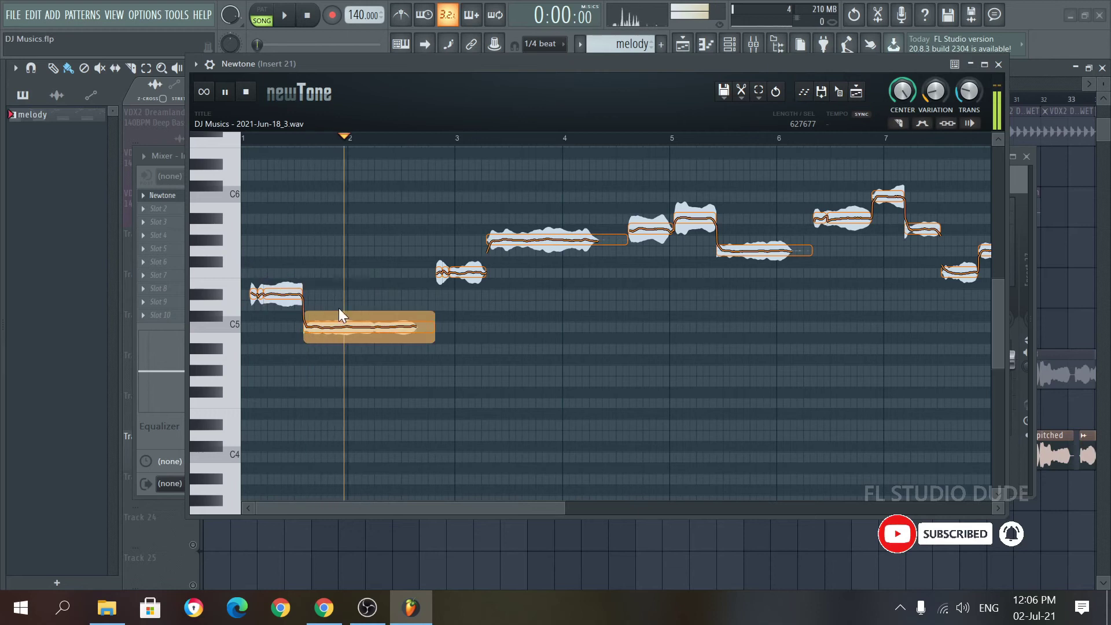
key(space)
Step: Lower the long vocal note that starts in bar 3 by one semitone, auditioning the passage before and after
click(422, 254)
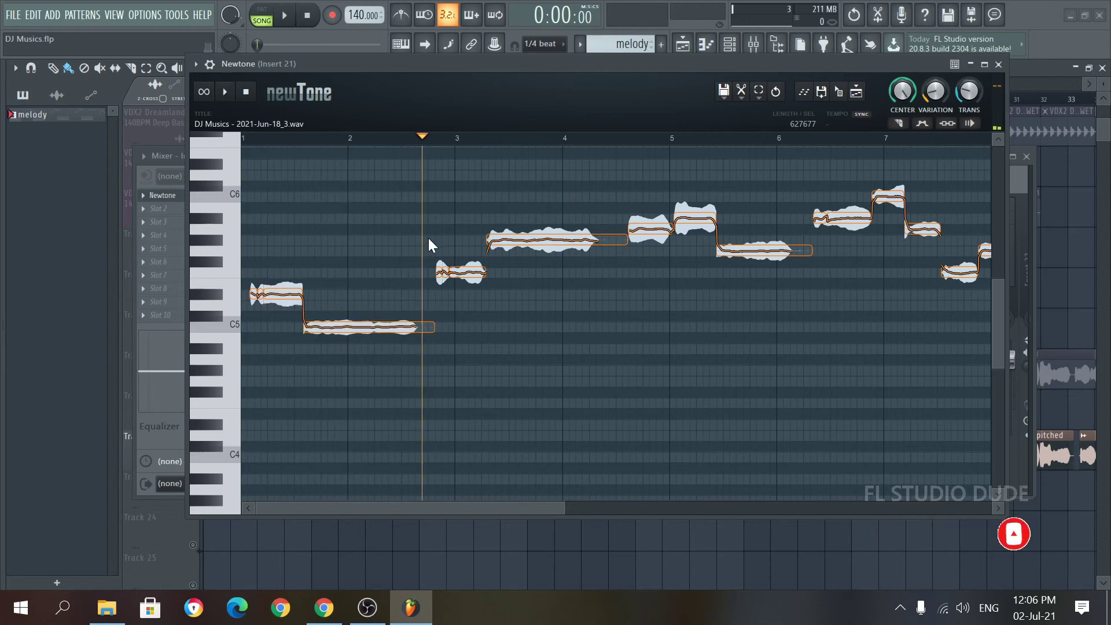
click(426, 233)
key(space)
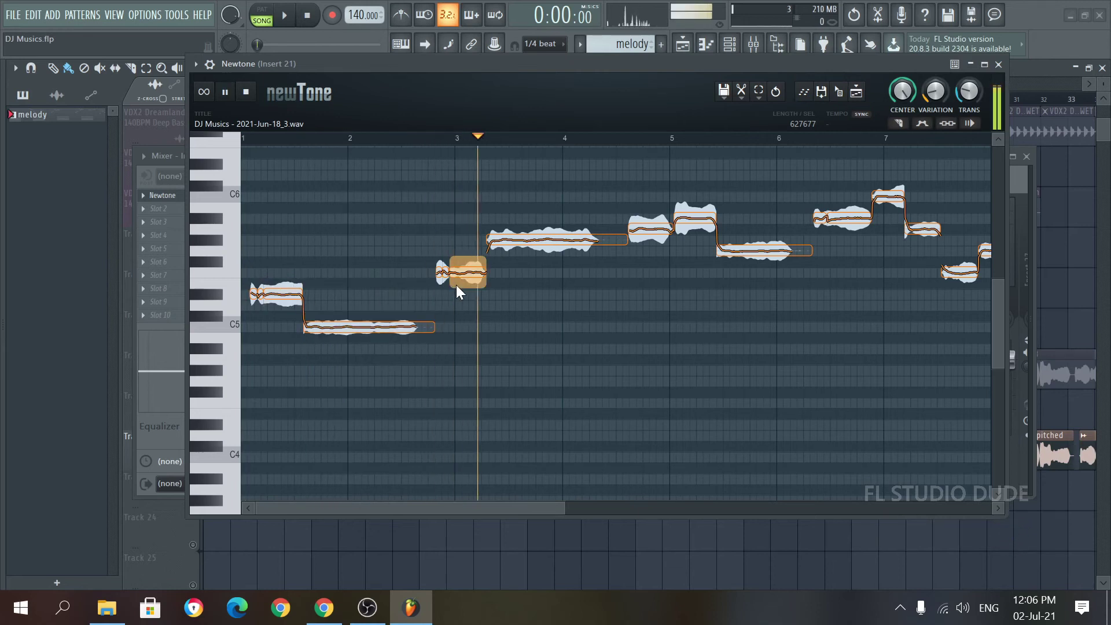
key(space)
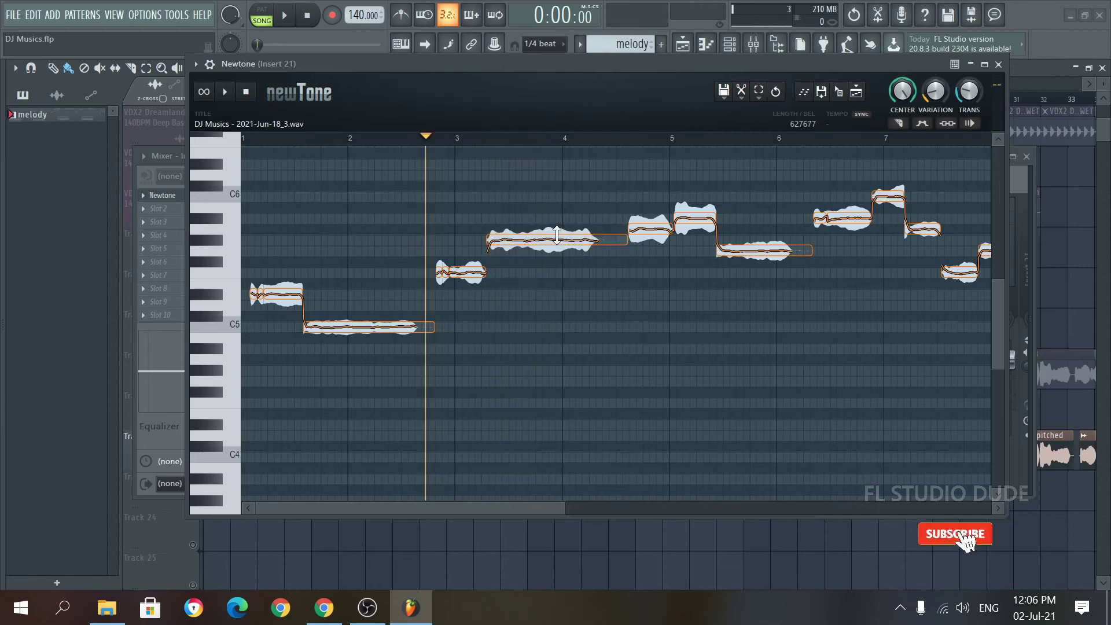
mouse_move(557, 234)
mouse_down()
mouse_move(556, 273)
mouse_move(556, 238)
mouse_up()
click(439, 223)
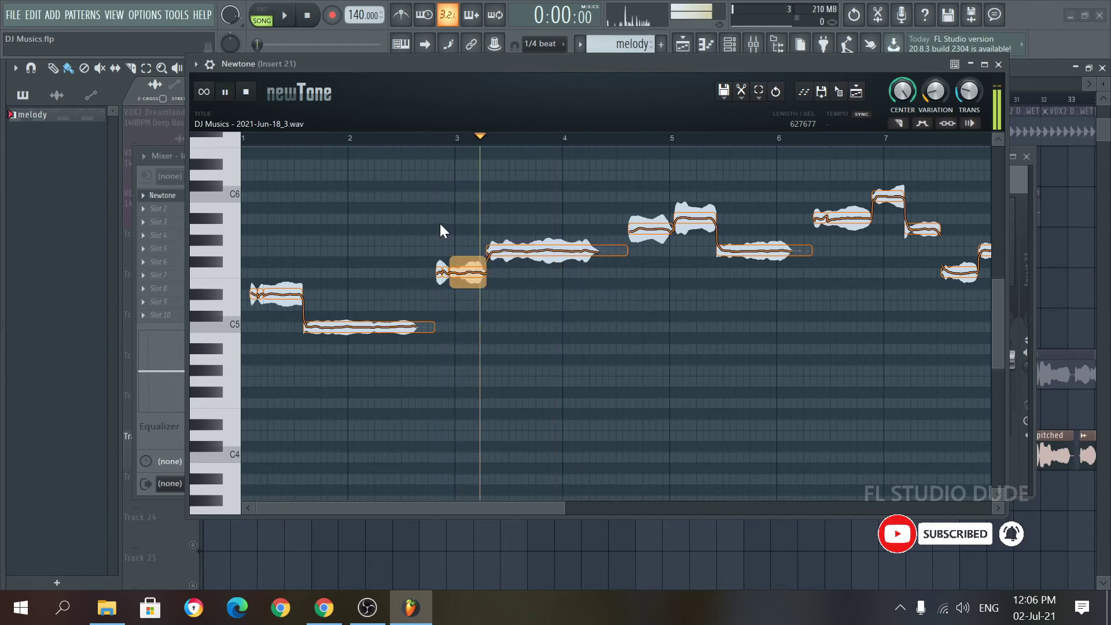
scroll(706, 317, down, 3)
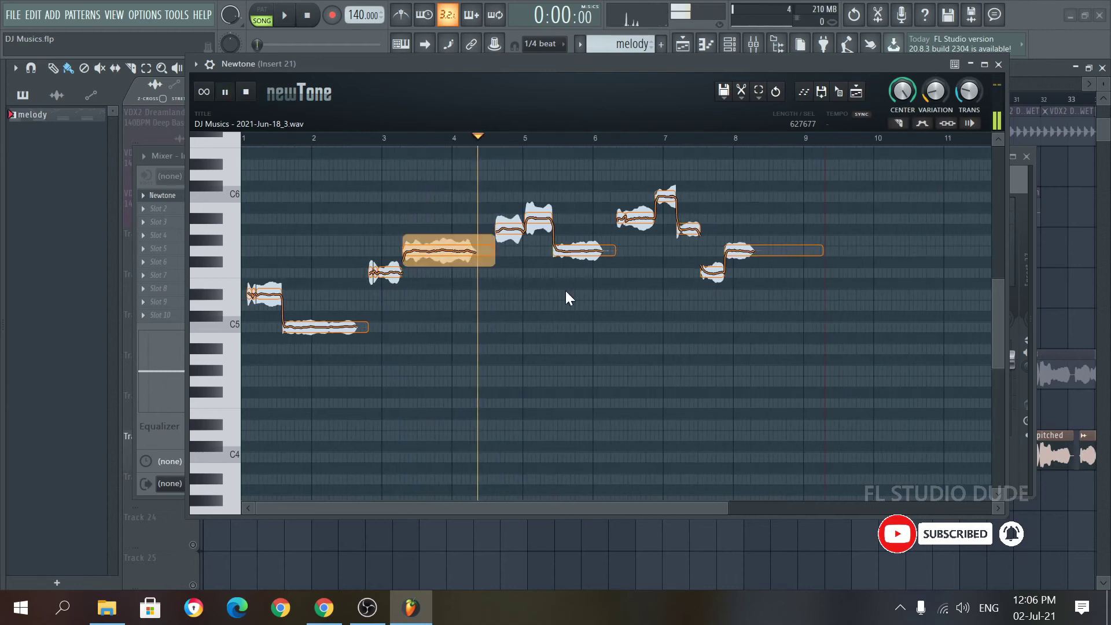
key(space)
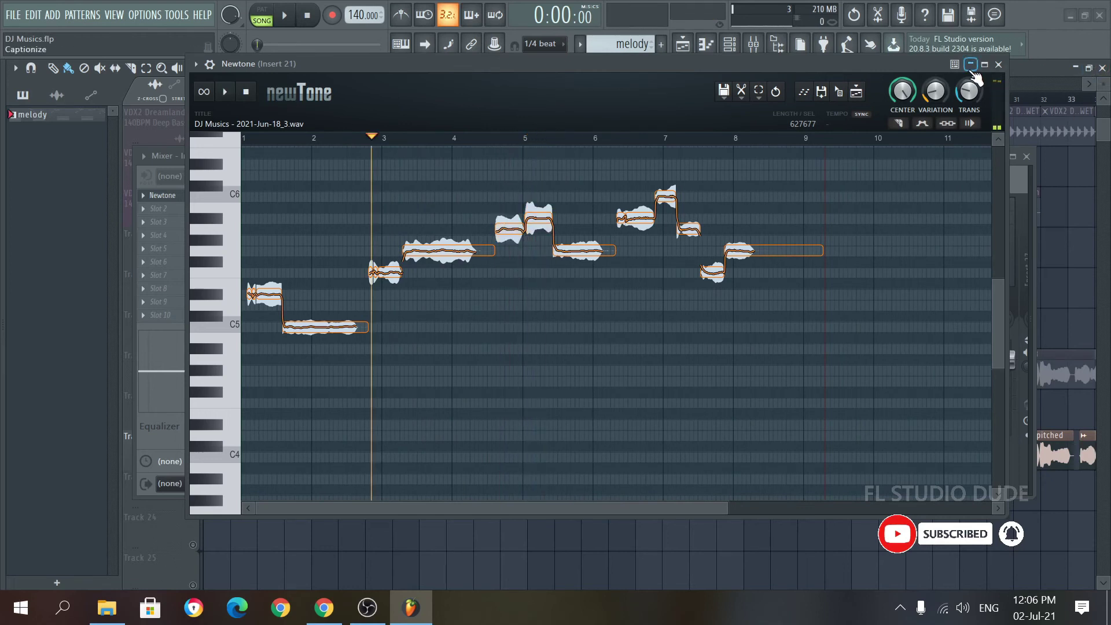
Step: Close Newtone and the mixer to return to the vocal tracks in the playlist
click(998, 64)
click(1026, 156)
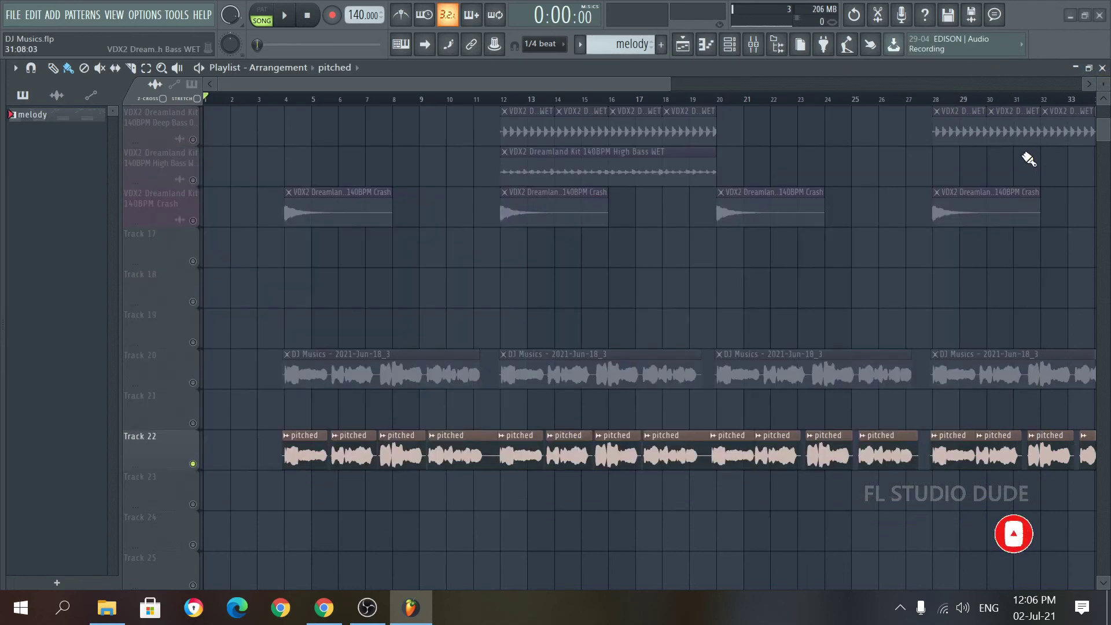
scroll(405, 356, down, 2)
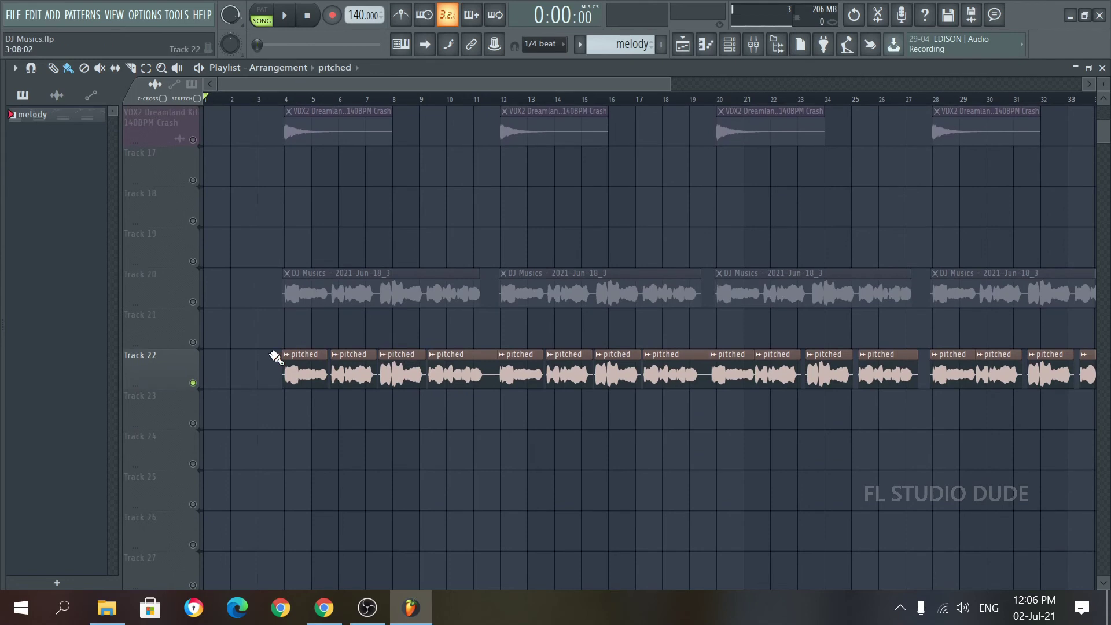
Step: Unmute the first original vocal clip on Track 20, solo that track and audition it from just before bar 4
click(301, 289)
click(283, 99)
key(space)
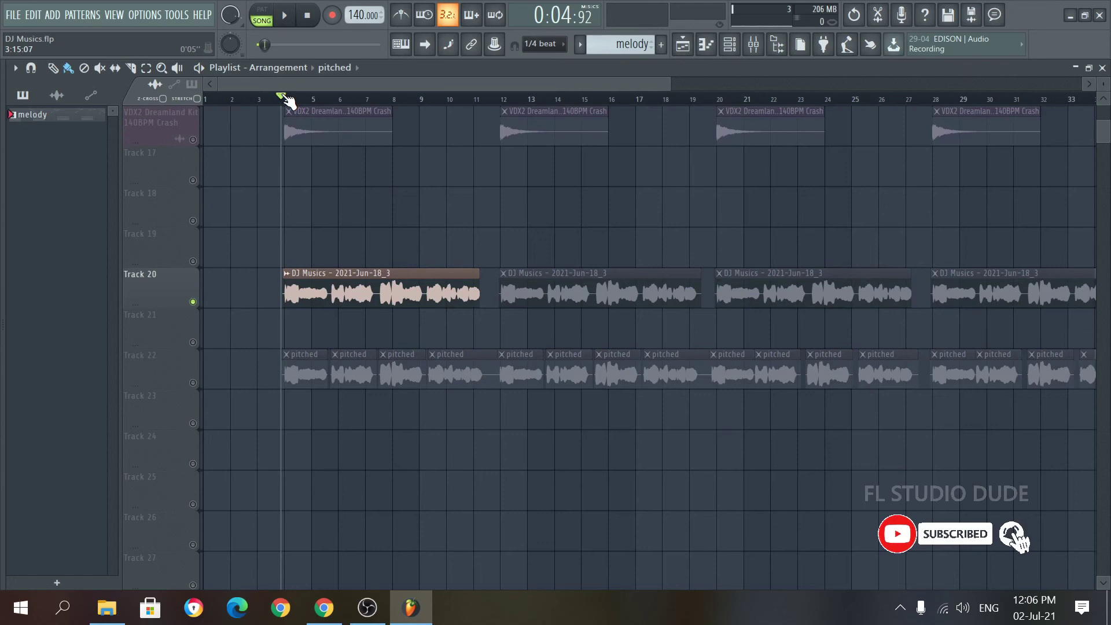
key(space)
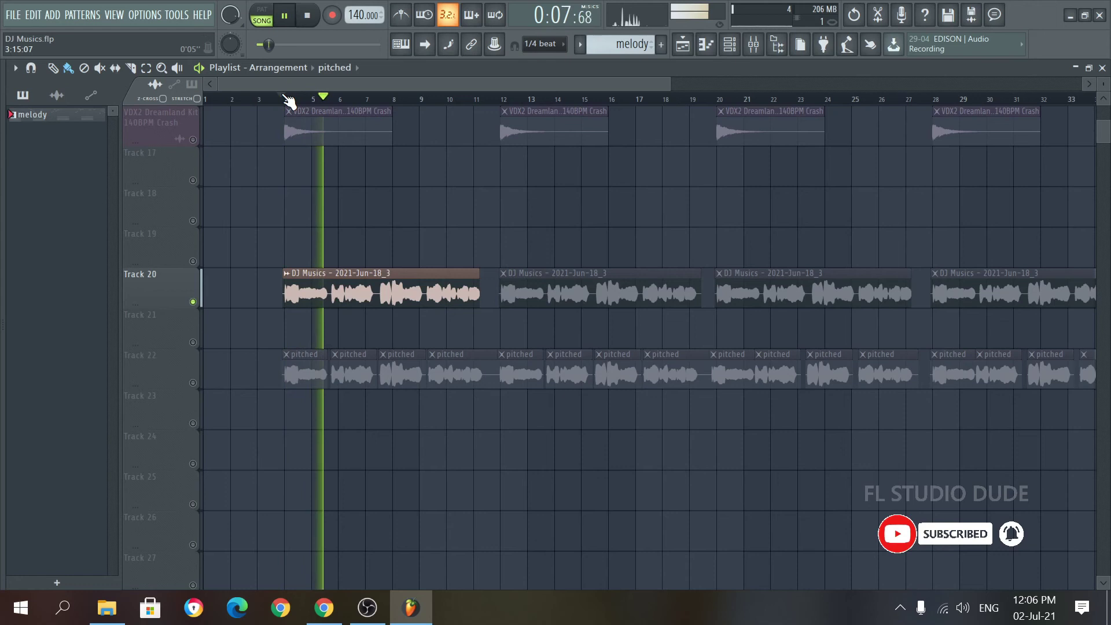
key(space)
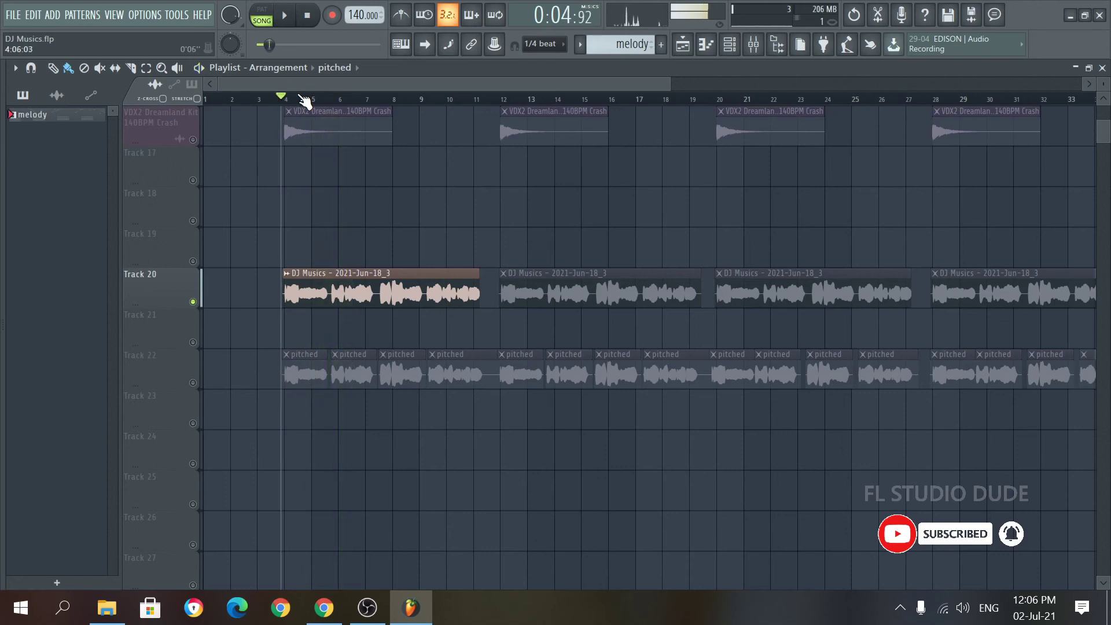
Step: Solo Track 22 and audition its pitched vocal clips from just before bar 4
click(193, 384)
key(space)
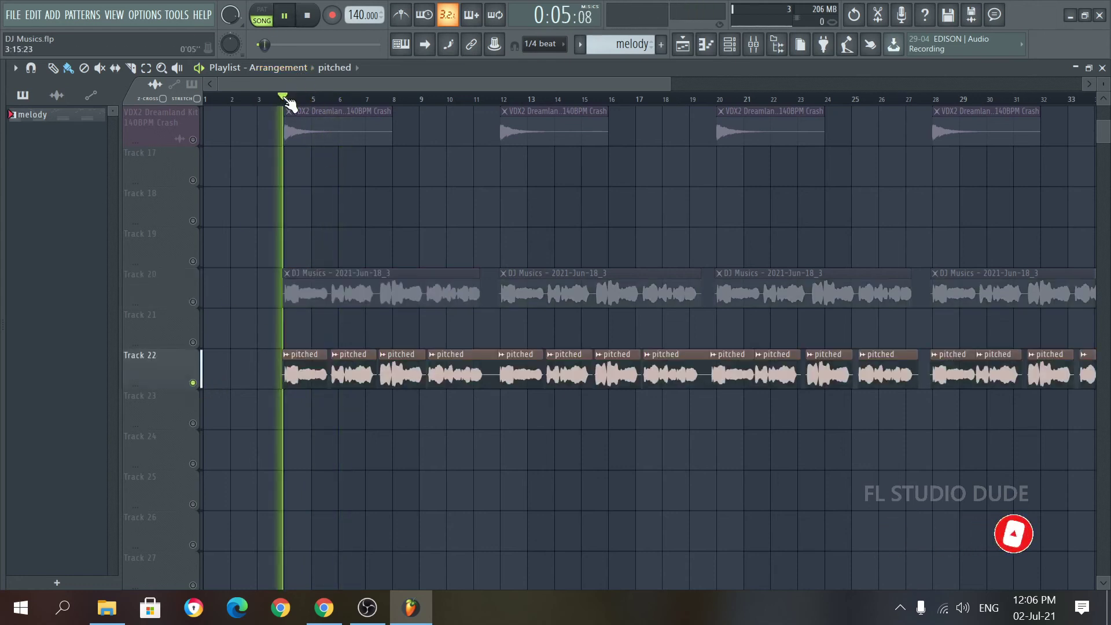
key(space)
key(space)
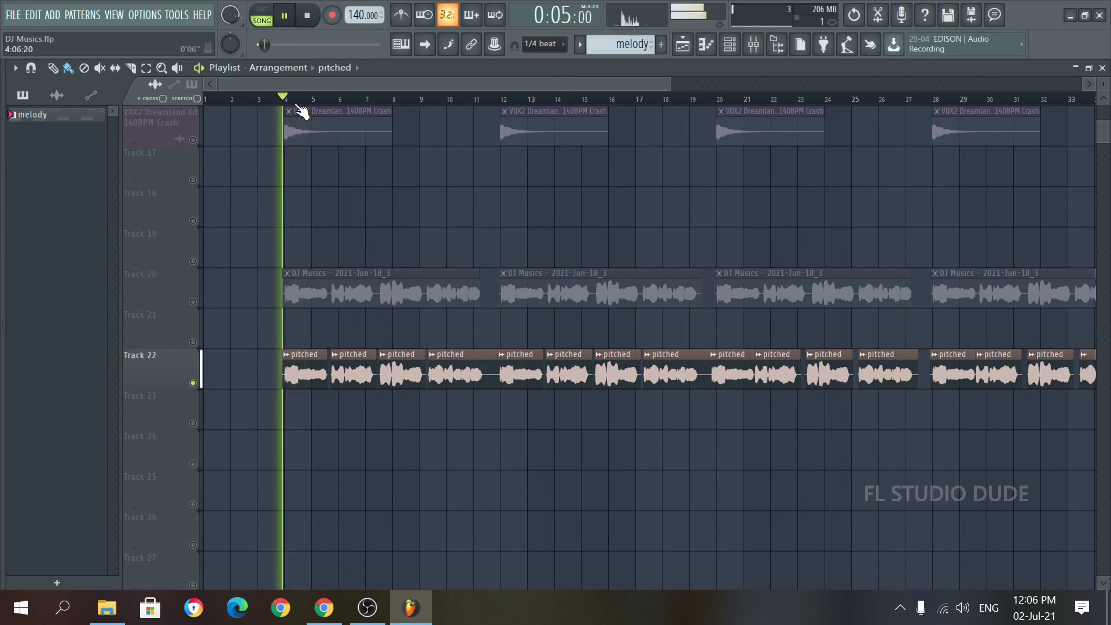
Step: Inspect the pitched vocal's mixer track while replaying the passage, then close the mixer
click(754, 45)
click(780, 215)
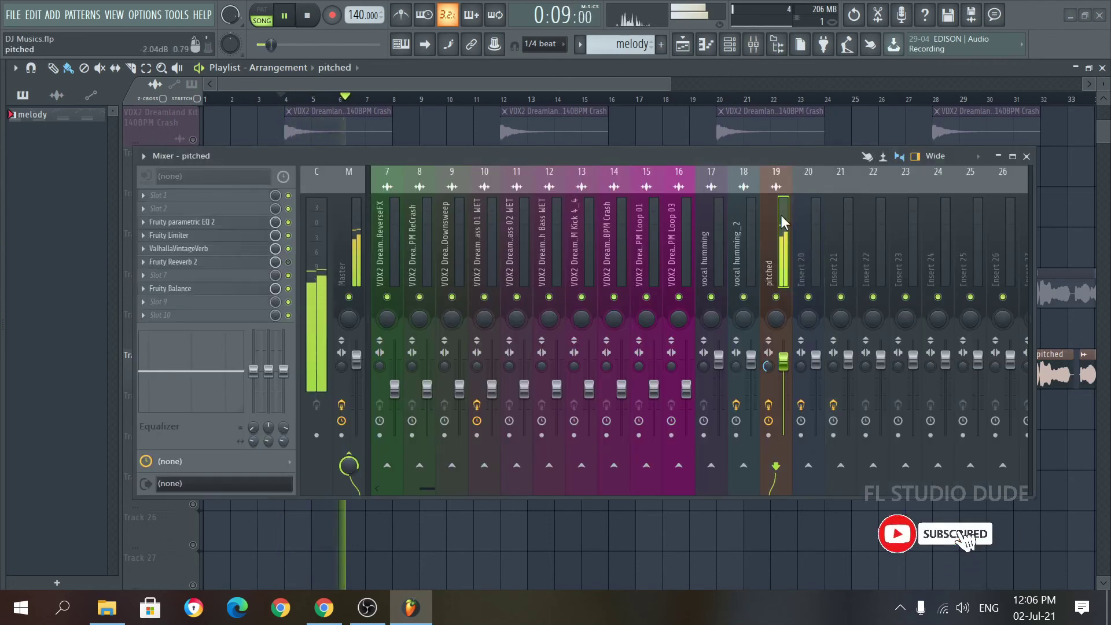
key(space)
key(space)
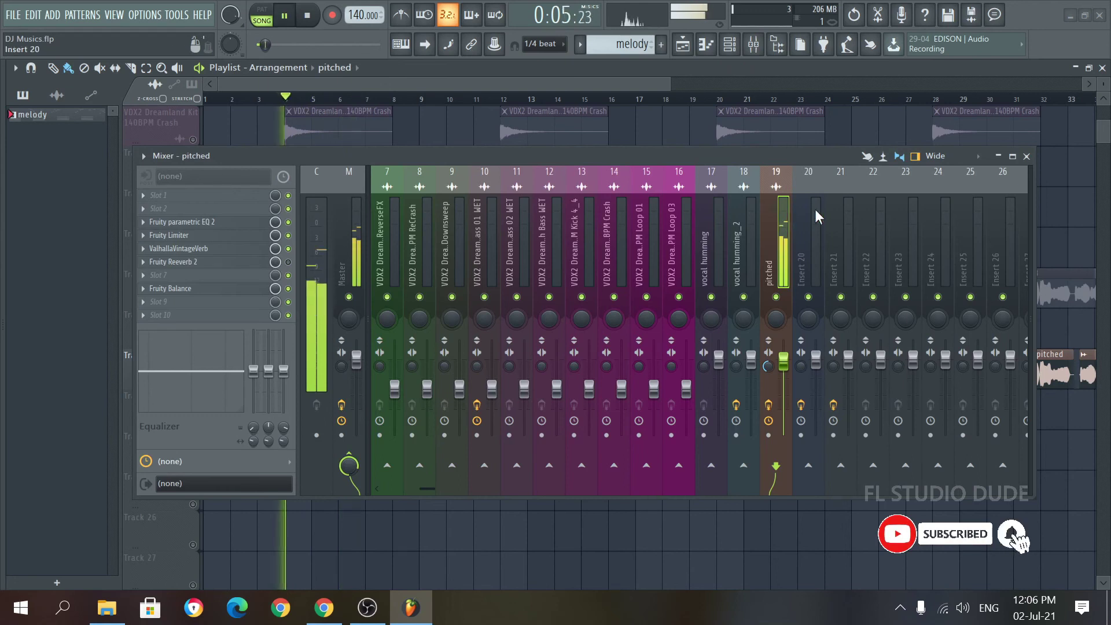
click(1026, 156)
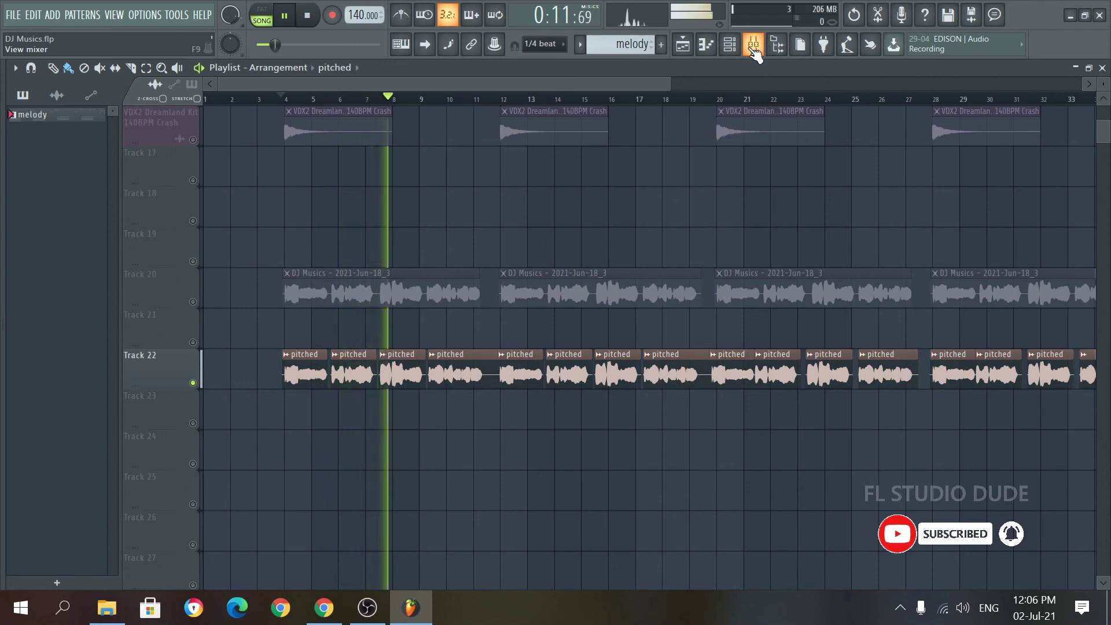
Step: Enable Track 20 alongside Track 22 and mute its first vocal clip
click(193, 301)
click(193, 301)
click(193, 301)
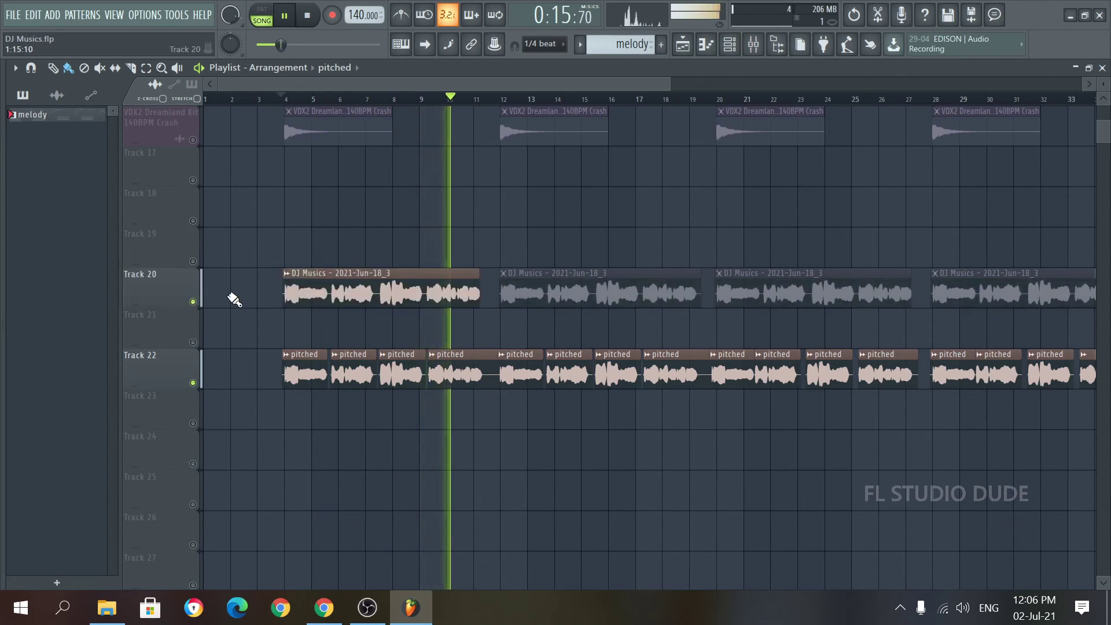
click(306, 294)
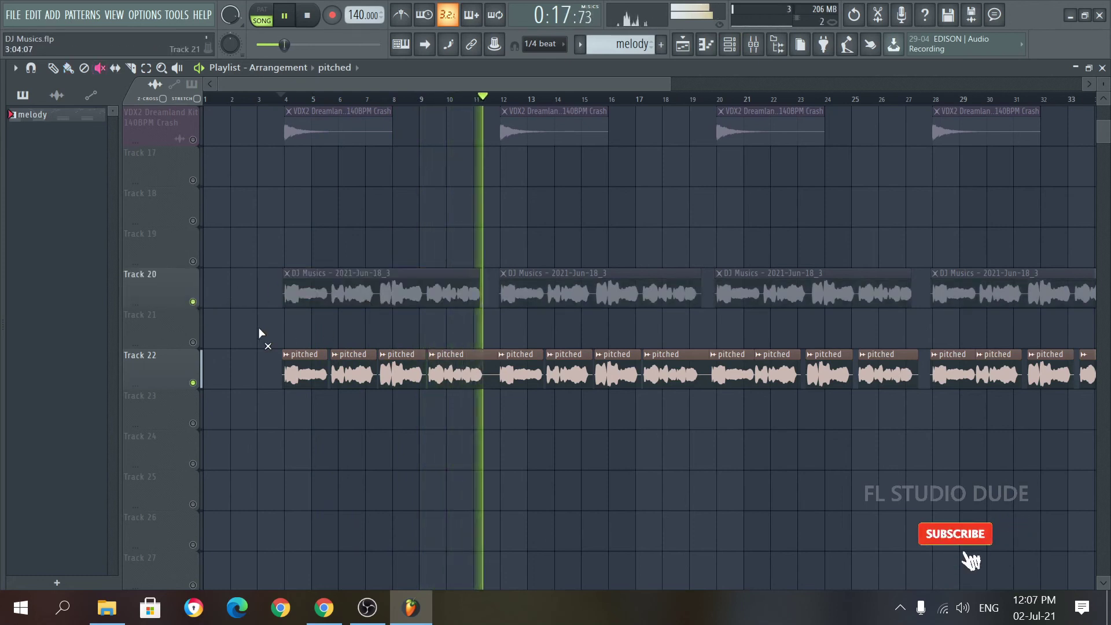
Step: Turn all playlist tracks back on, play the full mix with the pitched vocals from bar 4, and stop playback
right_click(193, 382)
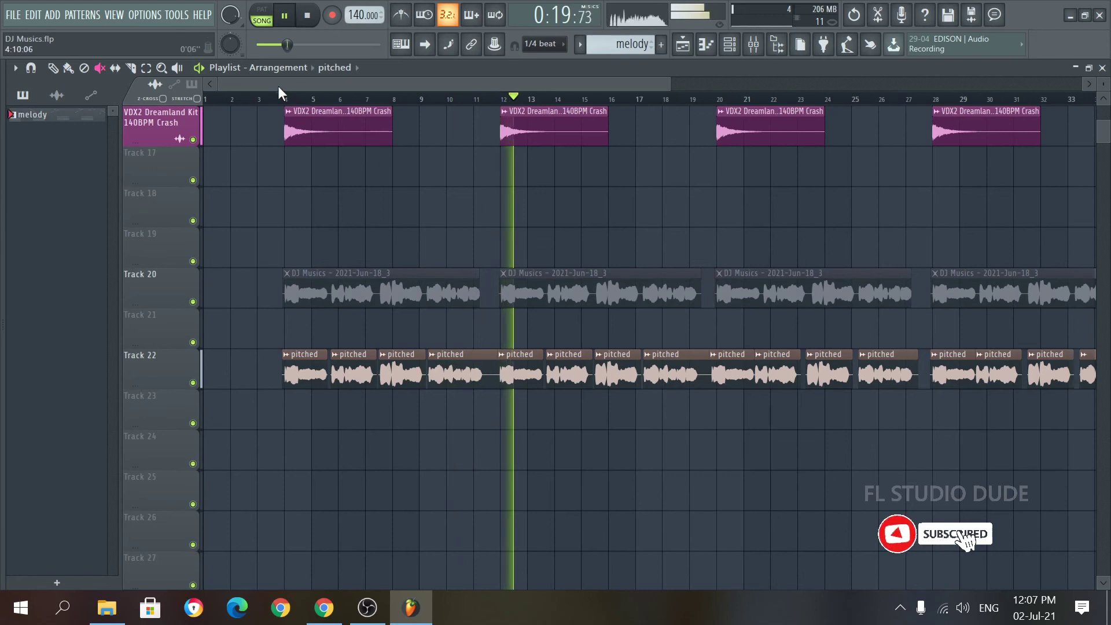
click(288, 99)
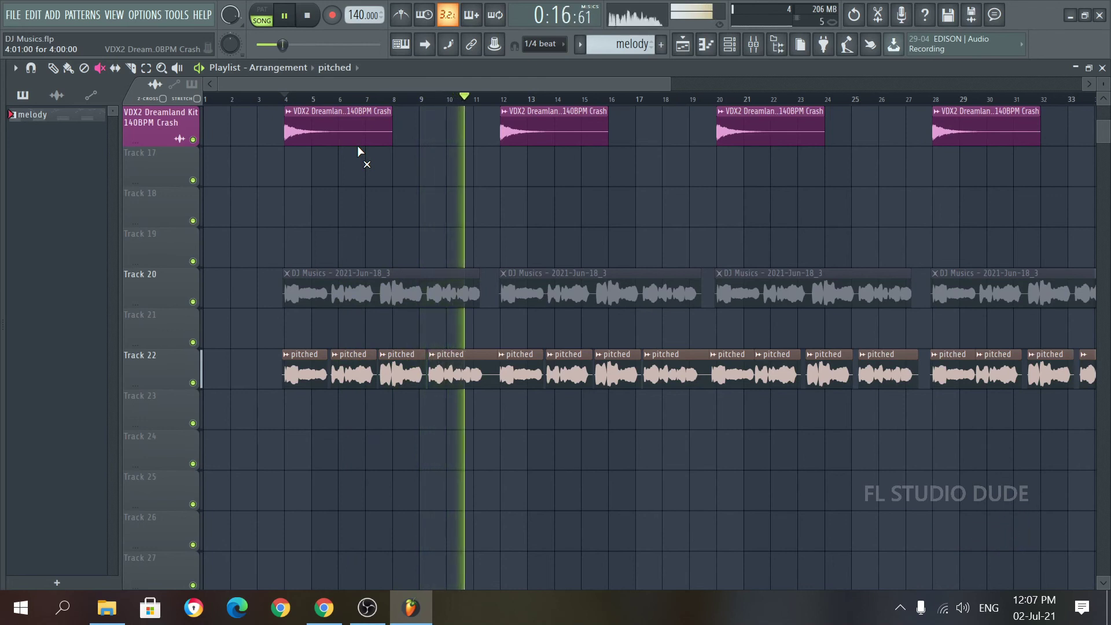
key(space)
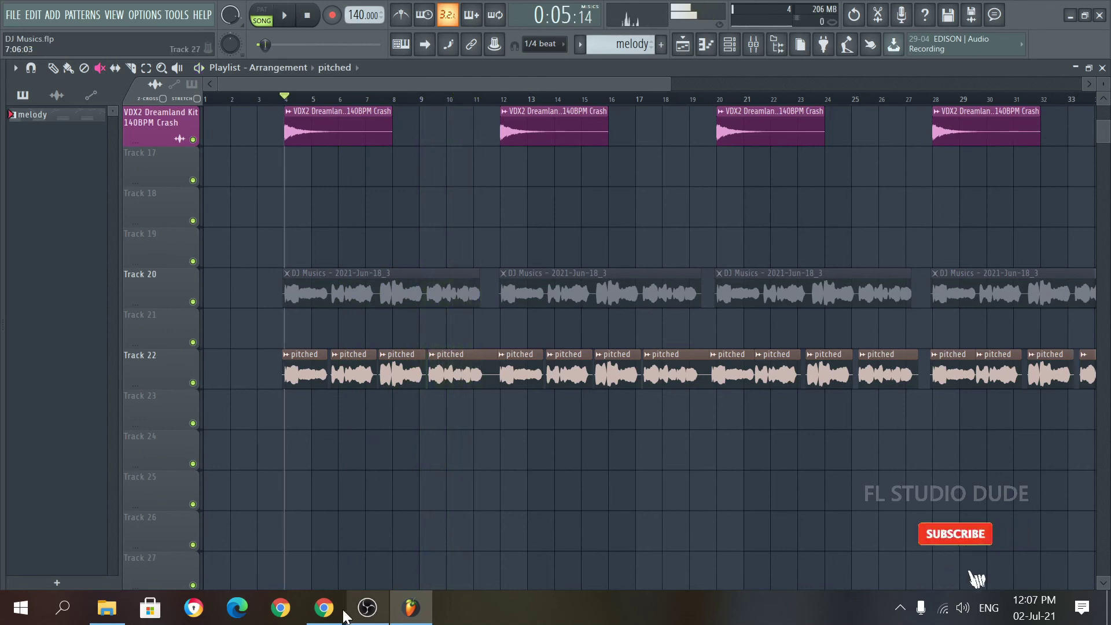
Step: Switch to Chrome and compare the FL Studio editions' prices and the audio editors each one includes
click(324, 608)
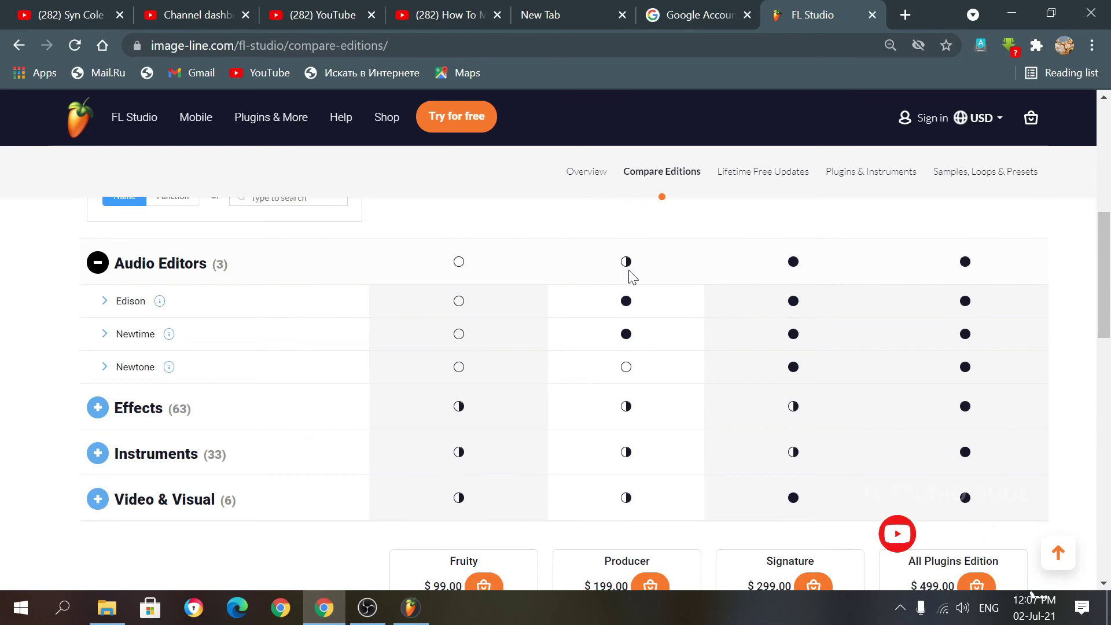
scroll(662, 280, up, 6)
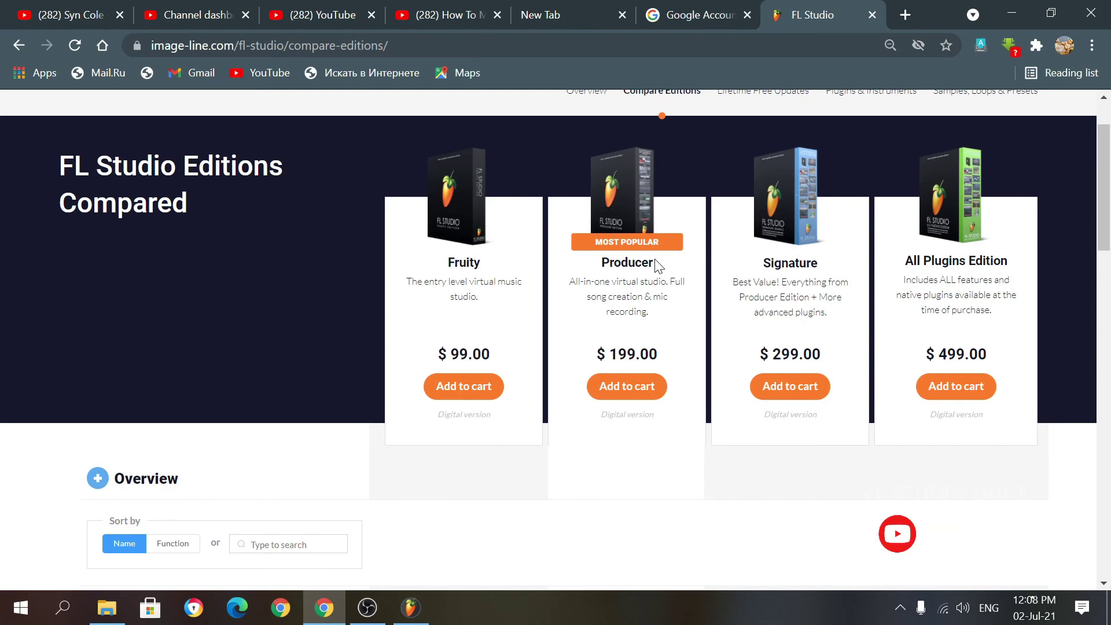
scroll(656, 265, down, 1)
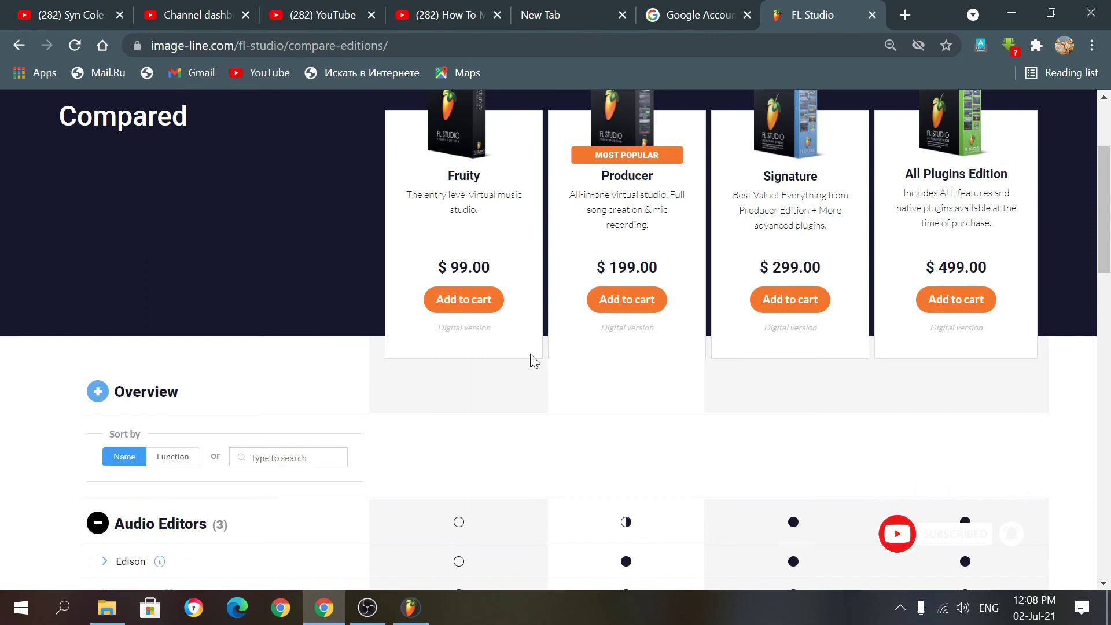
scroll(792, 324, up, 1)
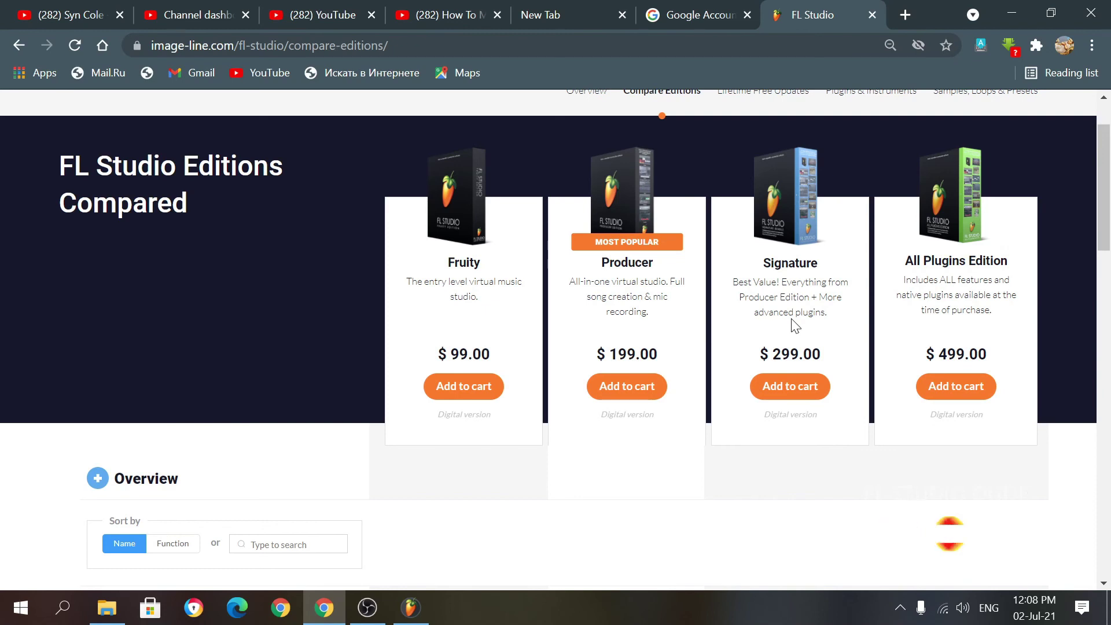
scroll(625, 343, down, 5)
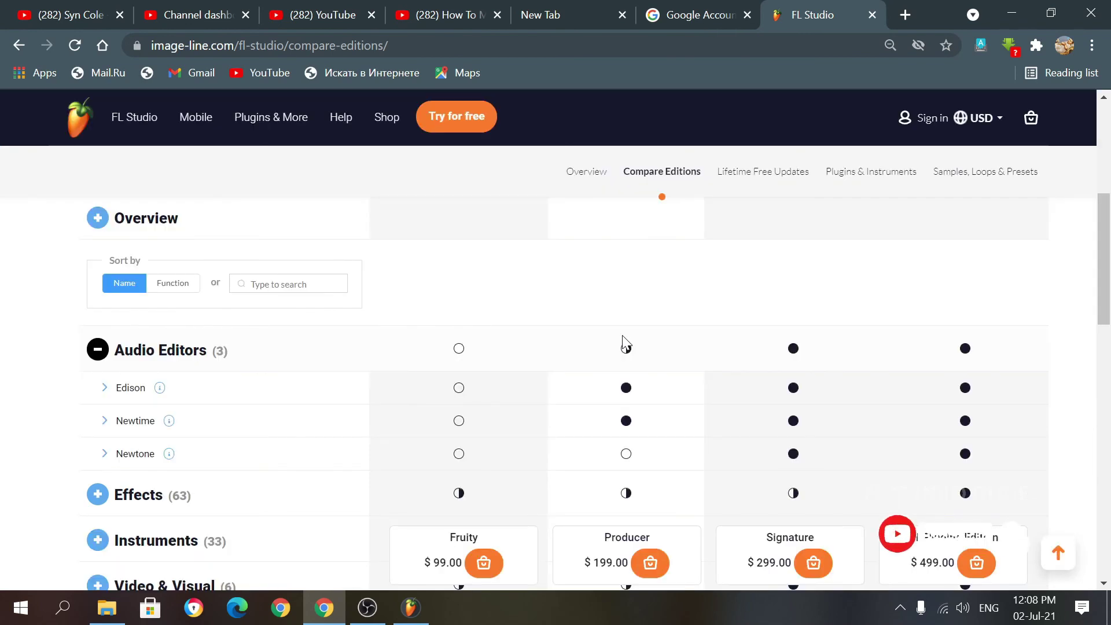
scroll(624, 343, up, 5)
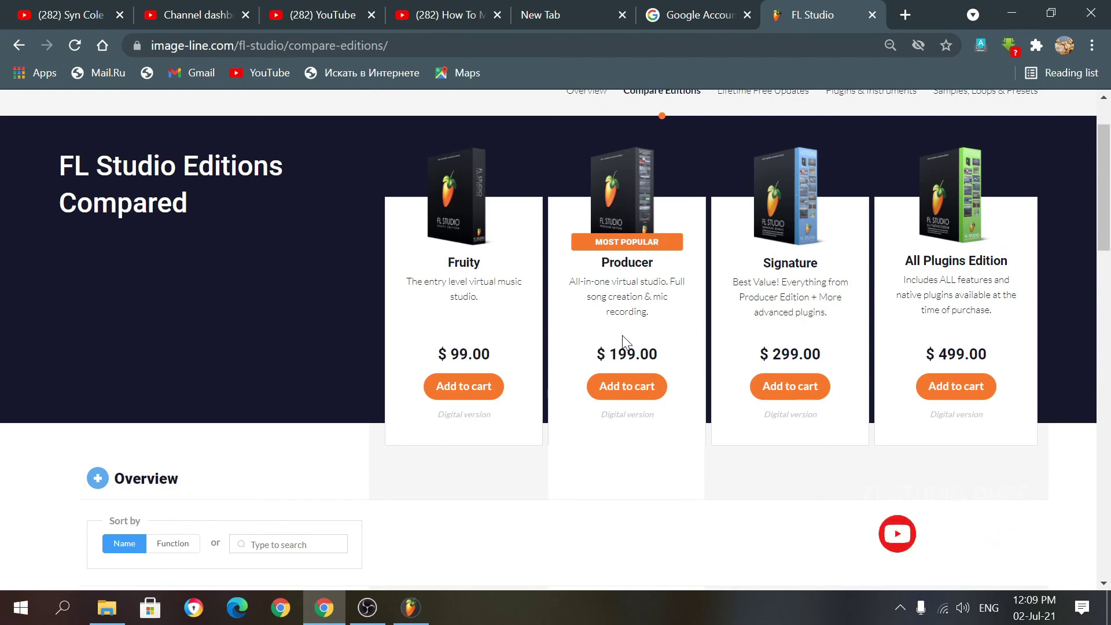
scroll(625, 341, down, 2)
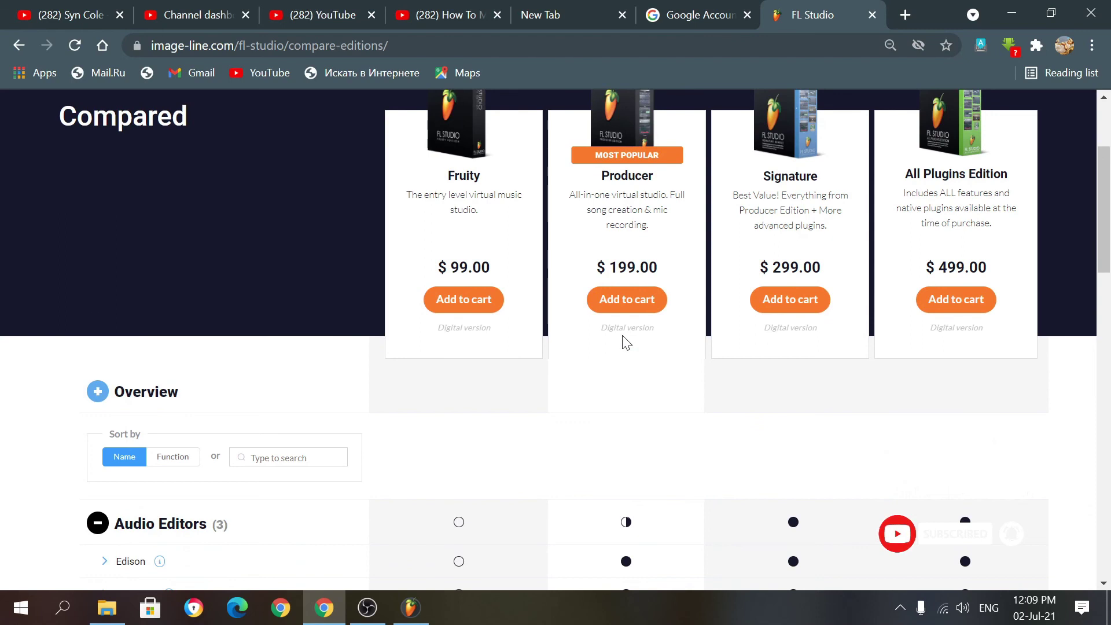